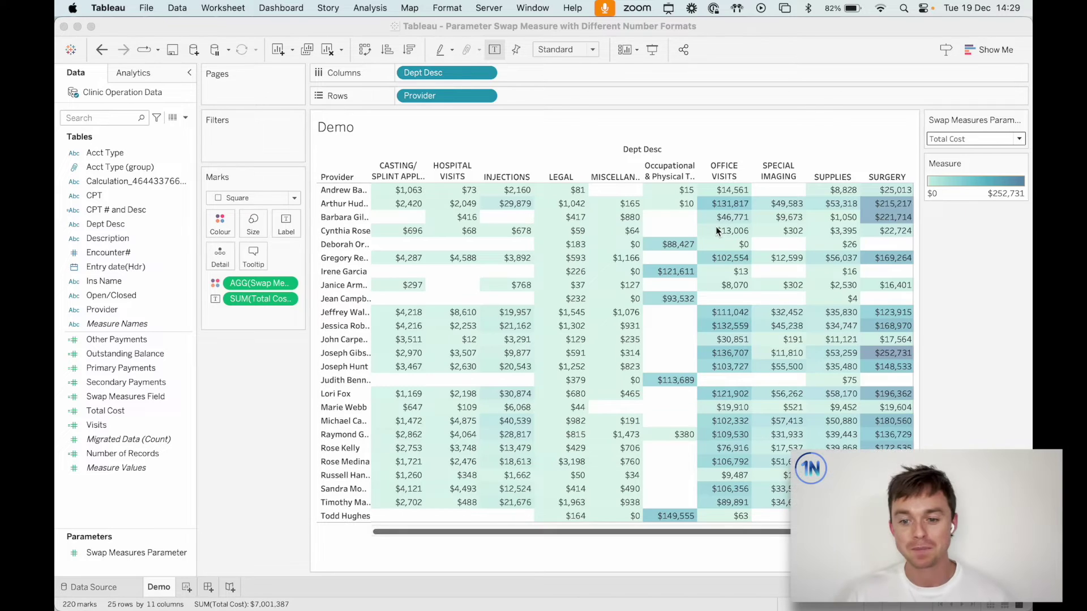
Switch the Demo sheet's Swap Measures Parameter to Visits, then add a blank Sheet 2
left_click(575, 138)
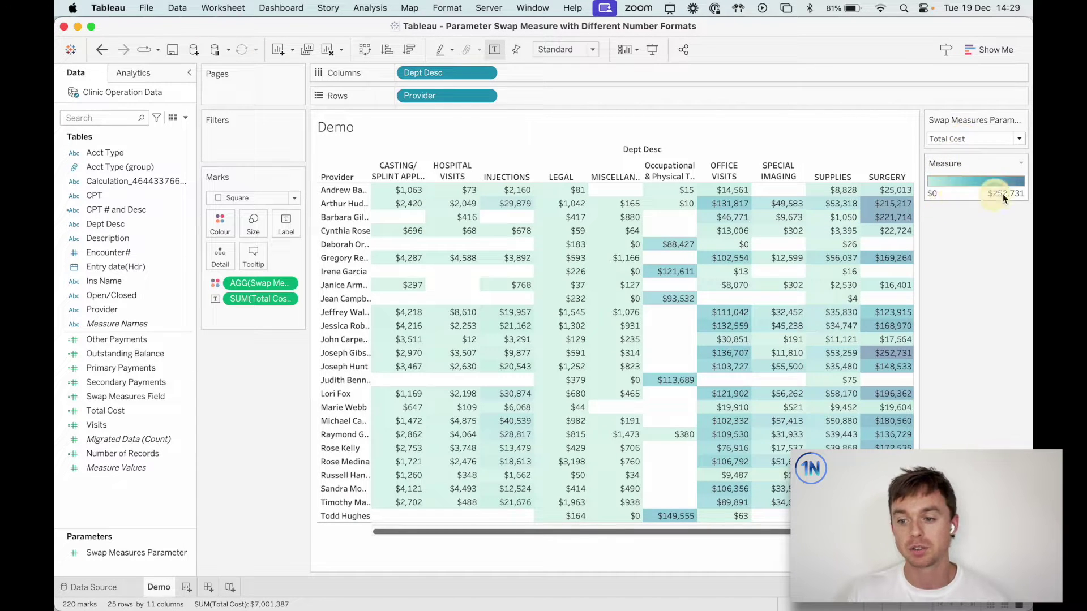
left_click(956, 141)
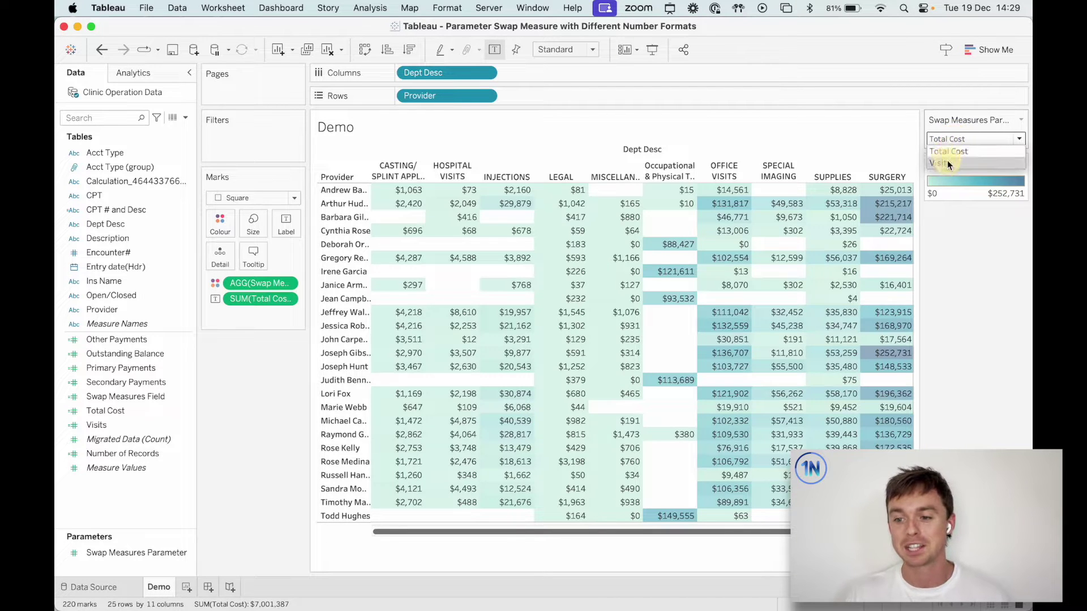
left_click(946, 161)
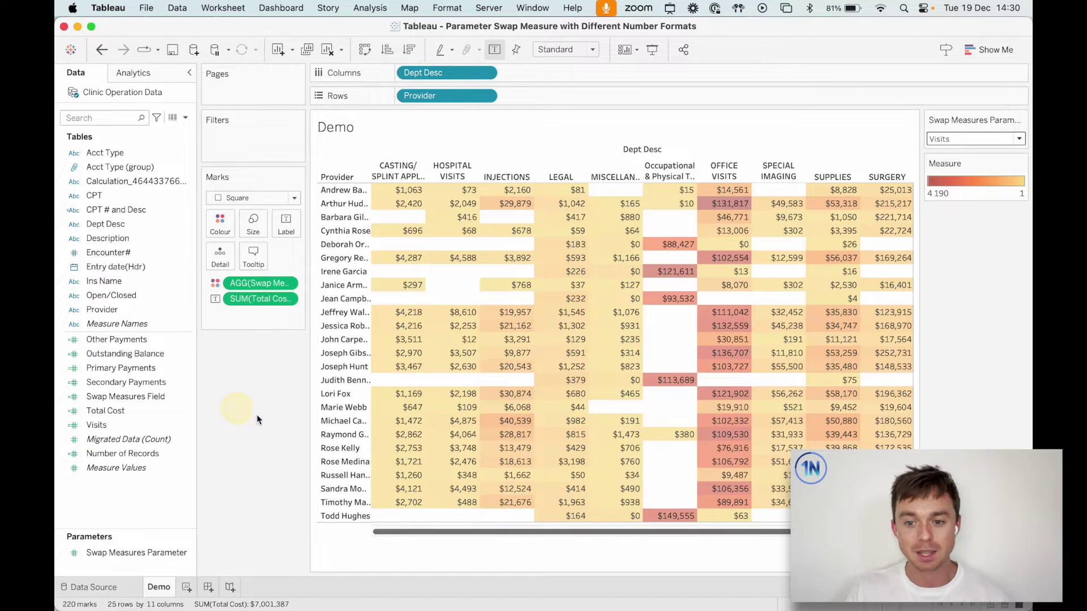
left_click(186, 589)
Rename the new sheet to 'Worksheet'
double_click(188, 588)
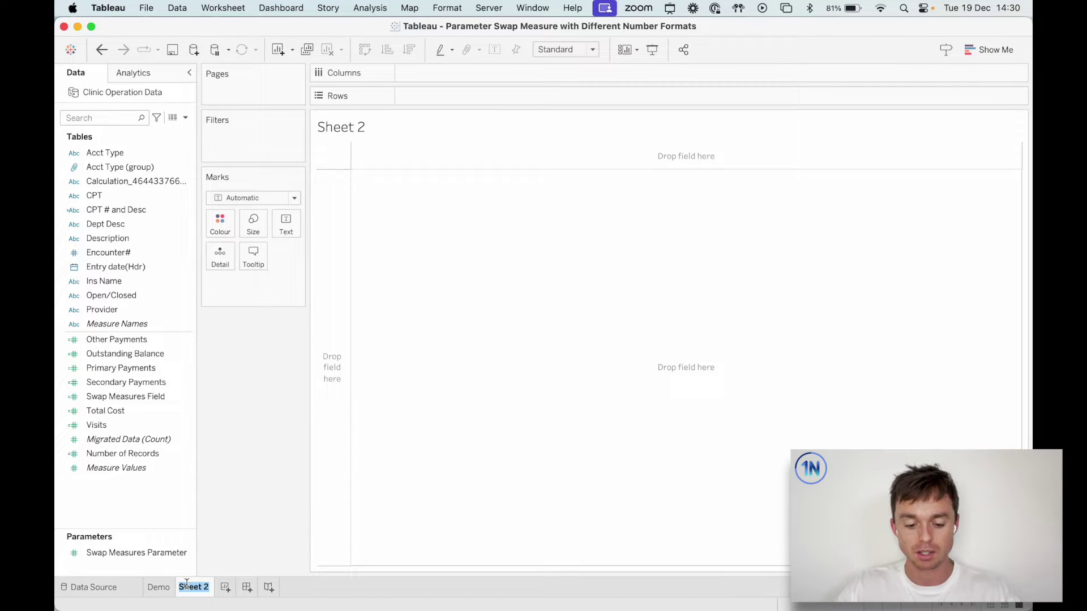
type("Worksheet")
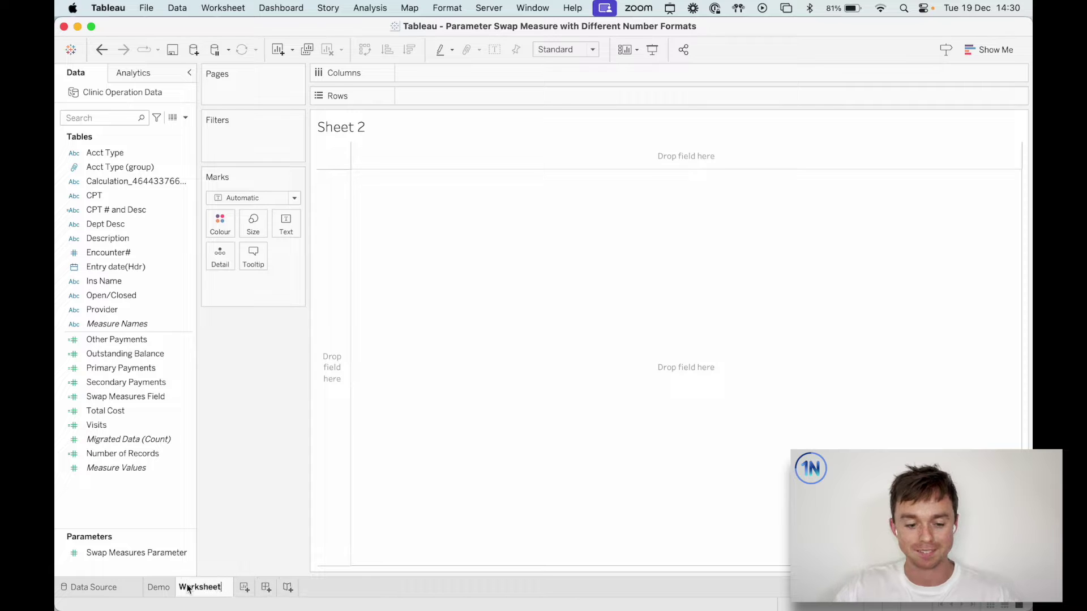
key("Return")
Place Dept Desc on Columns, Provider on Rows, and Total Cost as cell text
left_click(133, 215)
left_click_drag(134, 223, 450, 73)
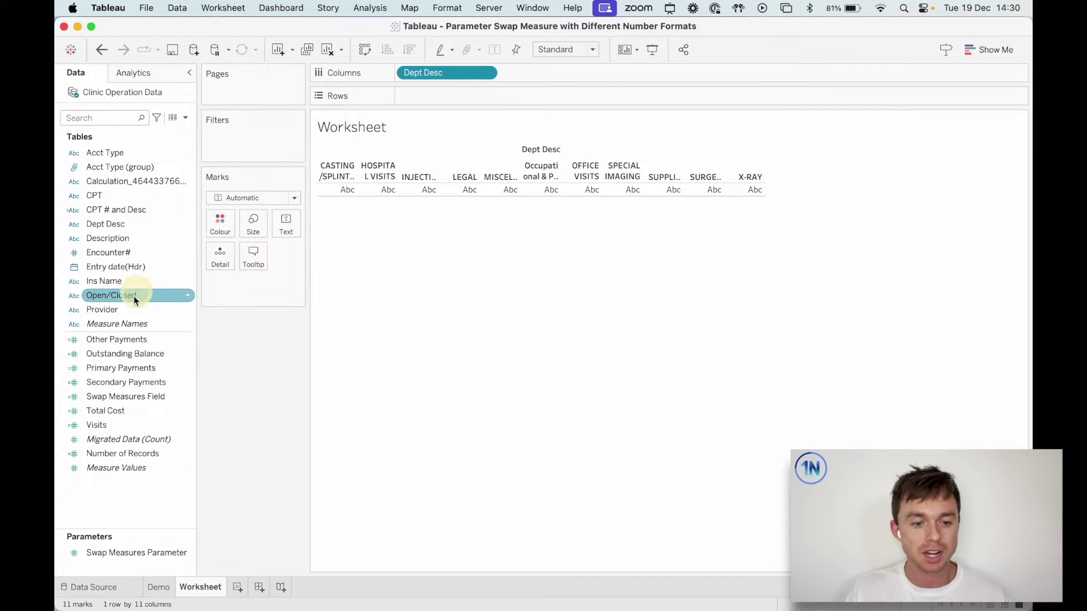
left_click_drag(133, 310, 445, 95)
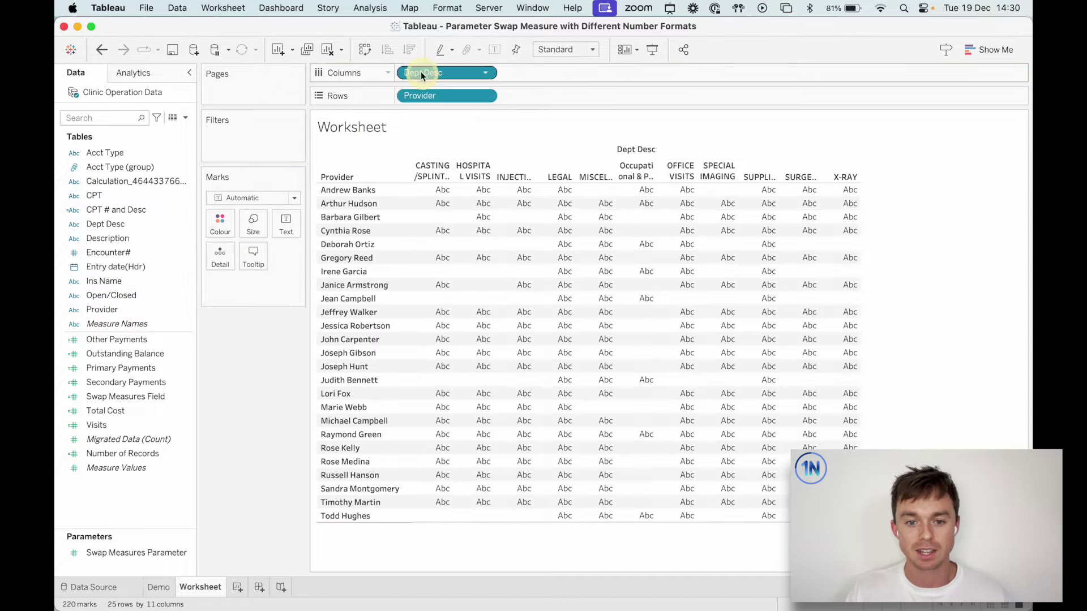
left_click(135, 410)
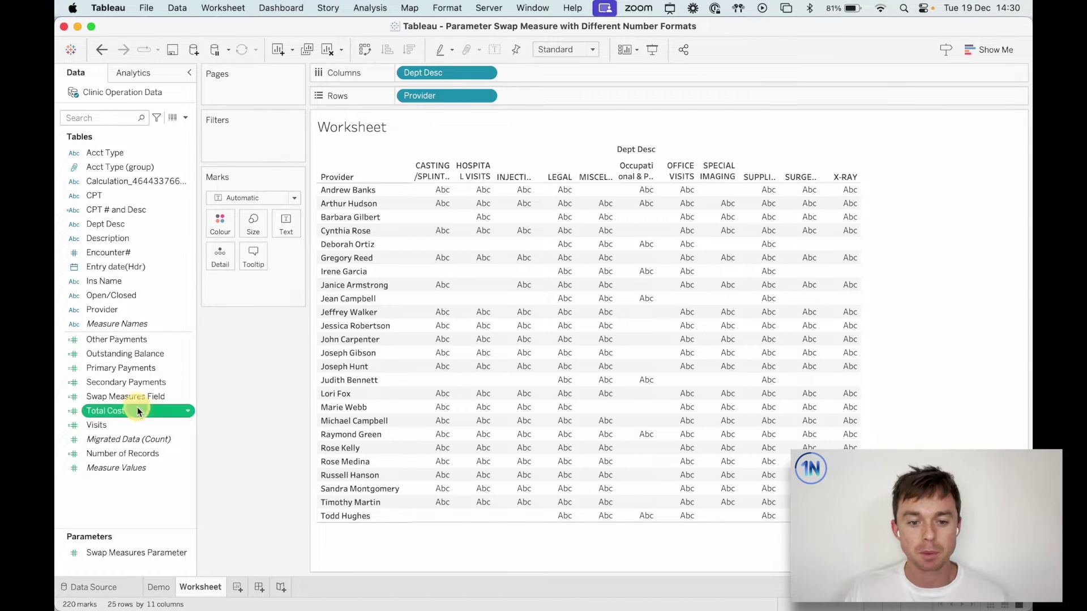
left_click_drag(136, 410, 286, 225)
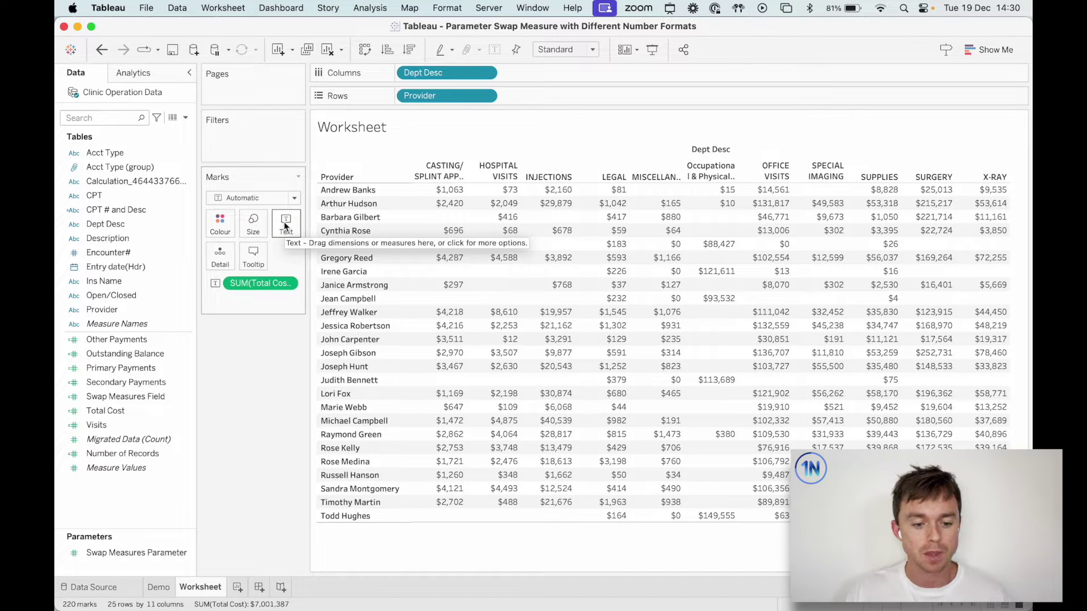
left_click(185, 117)
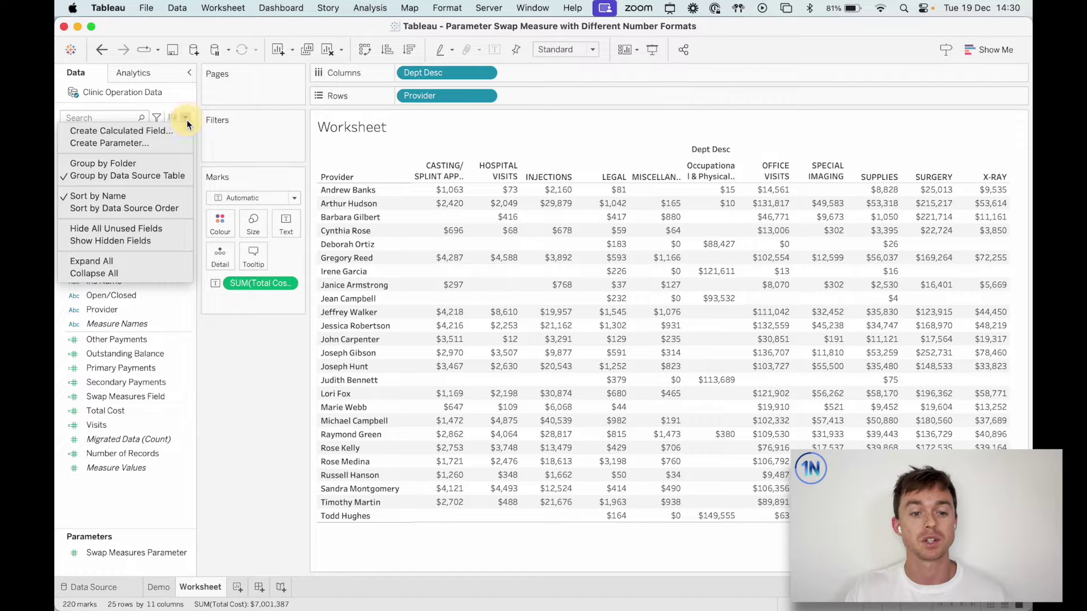
Start a new parameter named Measure Swap Parameter with the Integer data type
left_click(168, 144)
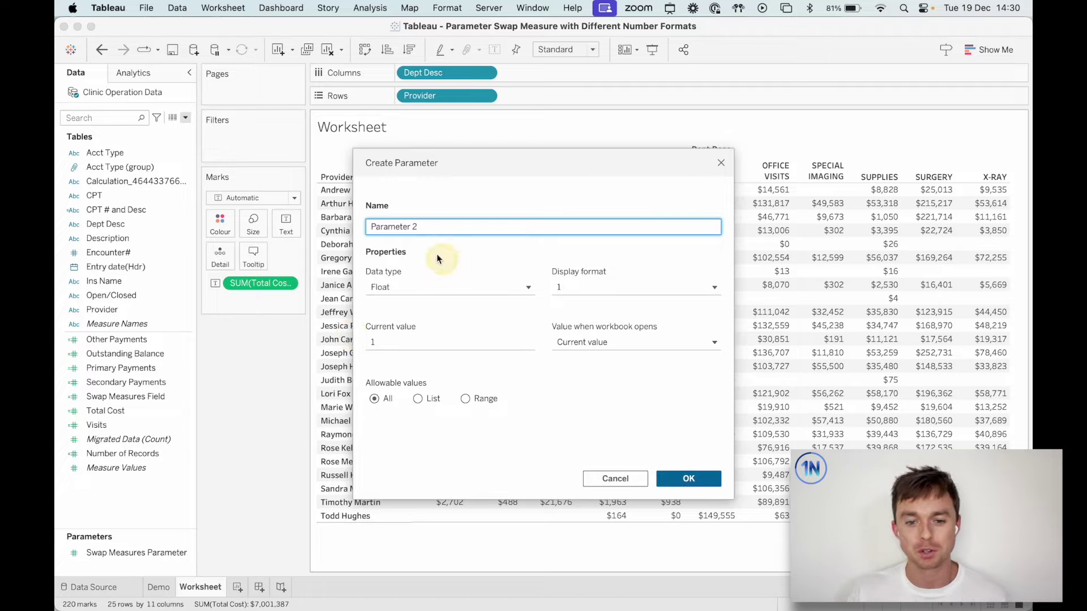
triple_click(441, 228)
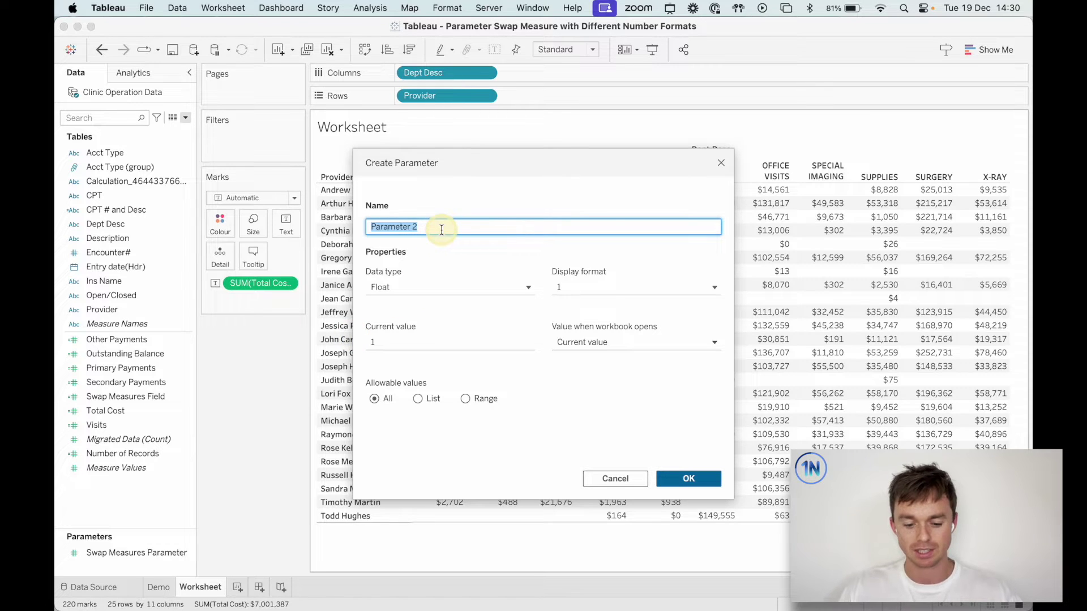
type("Measure Swap")
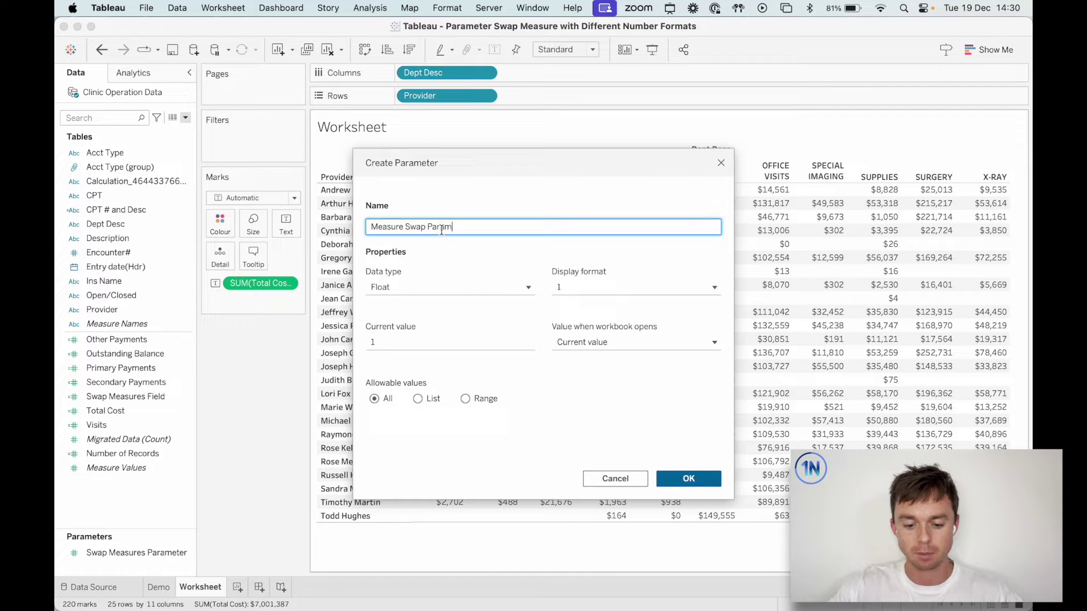
left_click(438, 288)
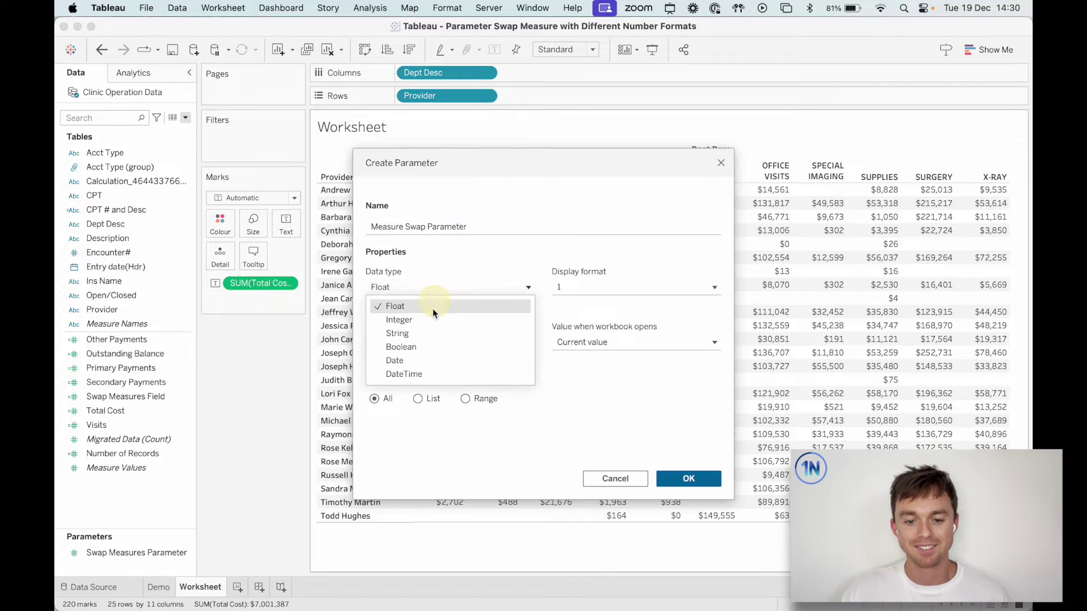
left_click(427, 320)
Make it a list with 1 shown as 'Total Cost' and 2 as 'Visits', then confirm
left_click(418, 399)
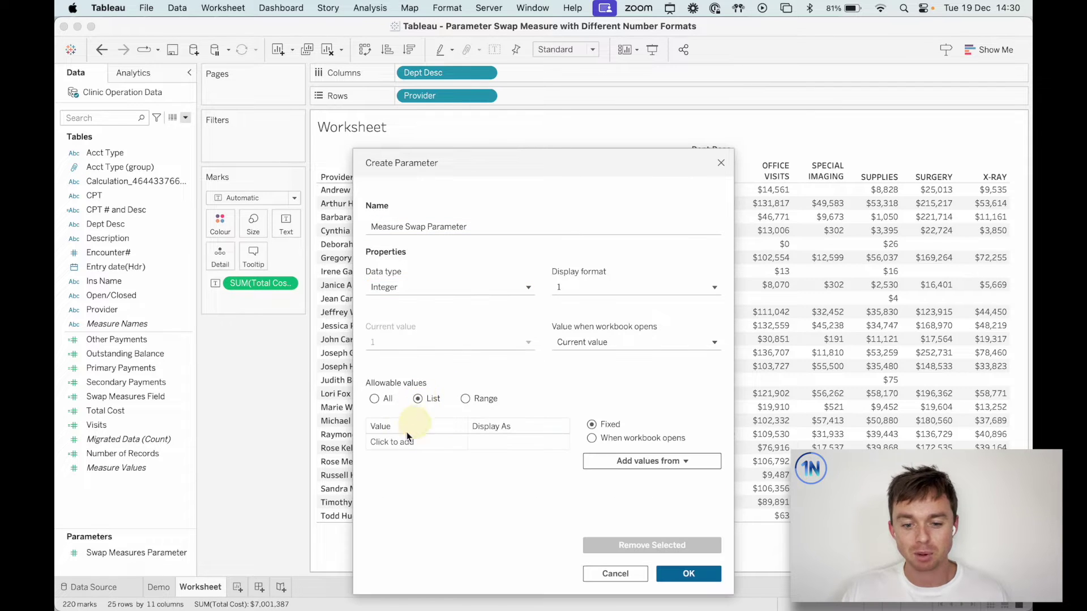
left_click(399, 442)
type("1")
key("Return")
type("2")
key("Return")
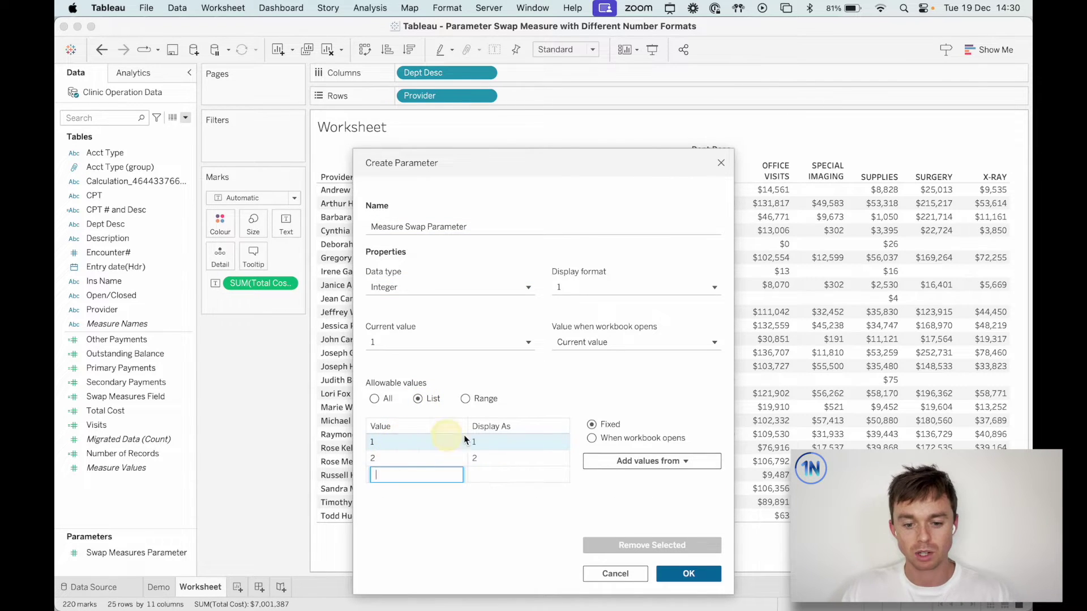
left_click(483, 436)
left_click(483, 436)
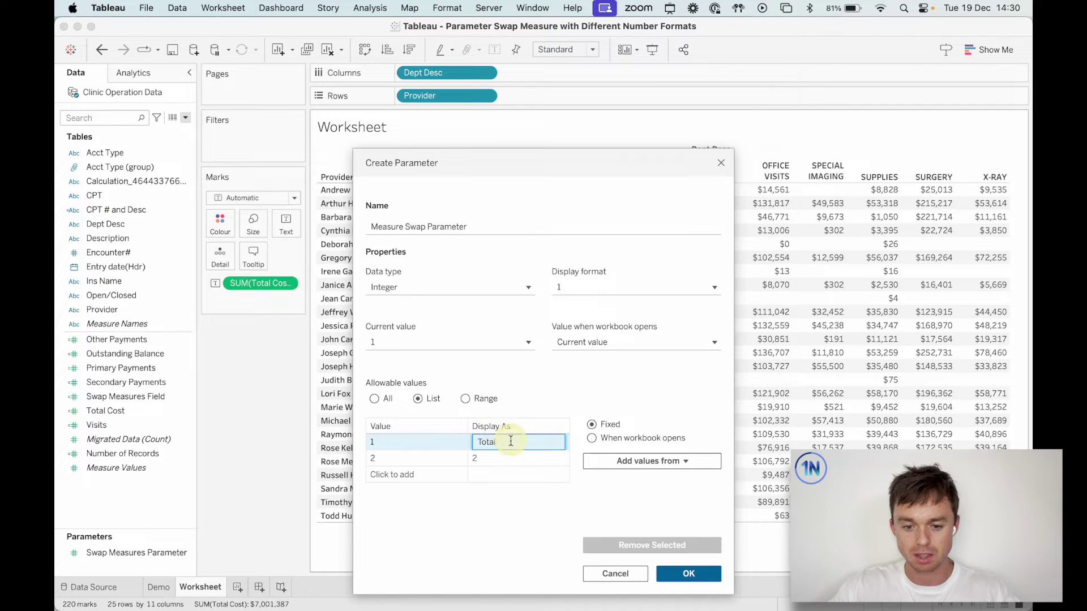
left_click(498, 457)
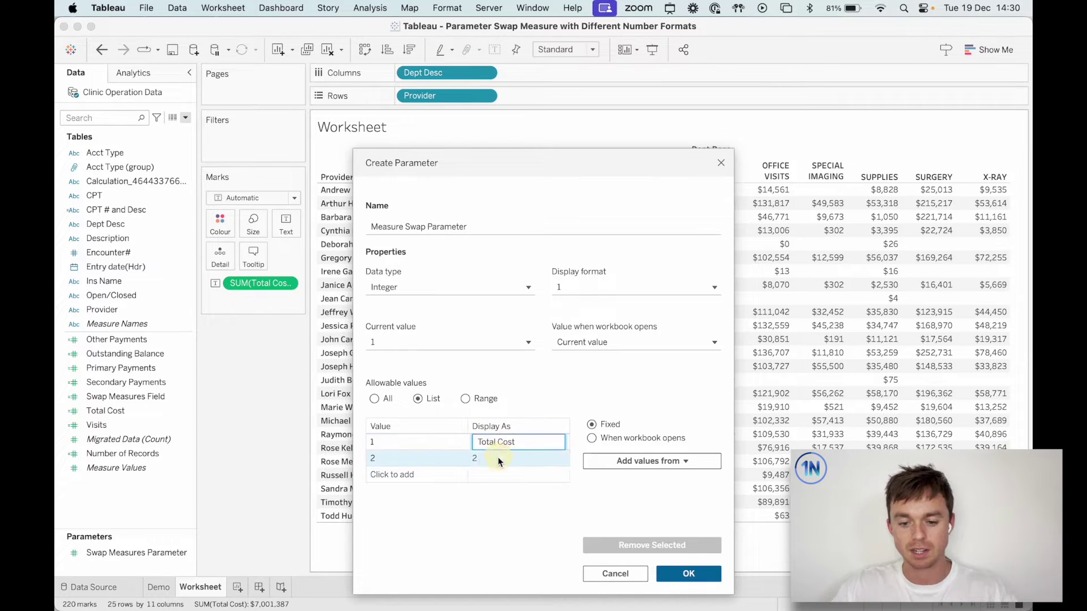
left_click(498, 457)
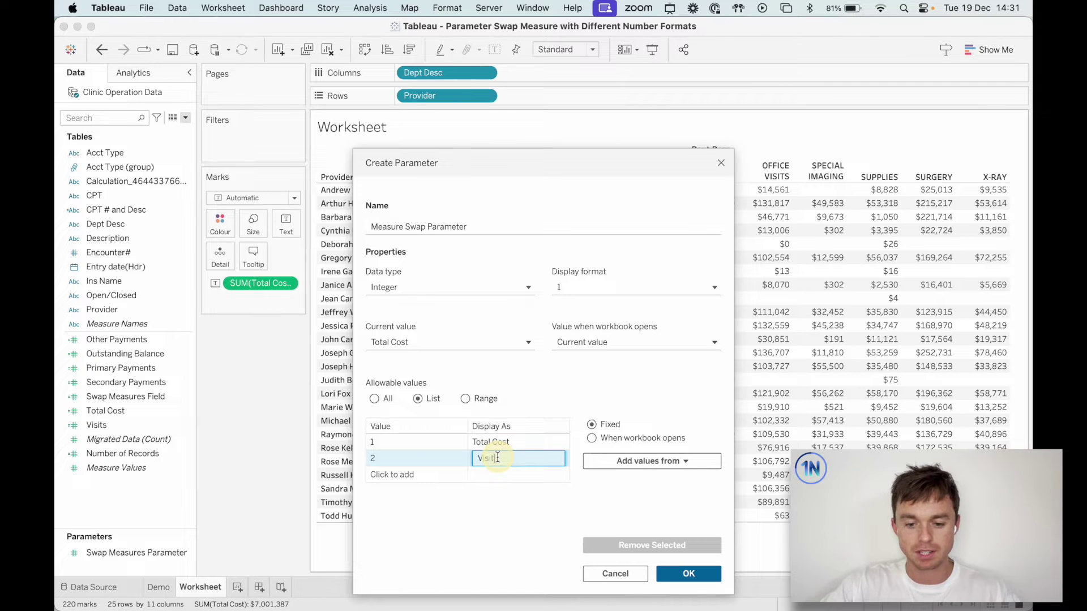
type("Visits")
left_click(686, 573)
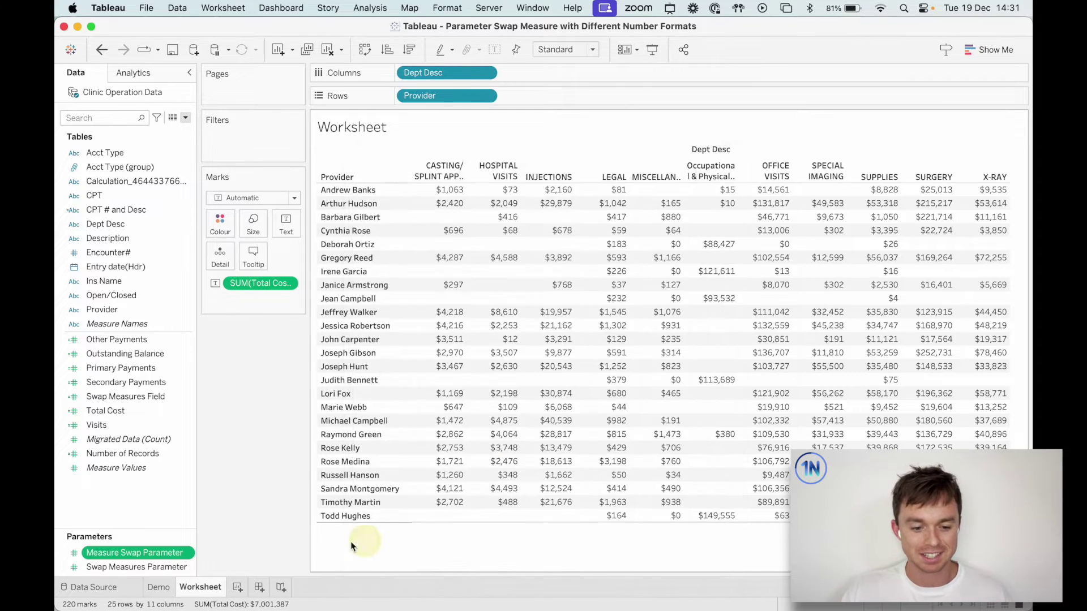
Show the Measure Swap Parameter control, test Visits, and leave it on Total Cost
right_click(134, 554)
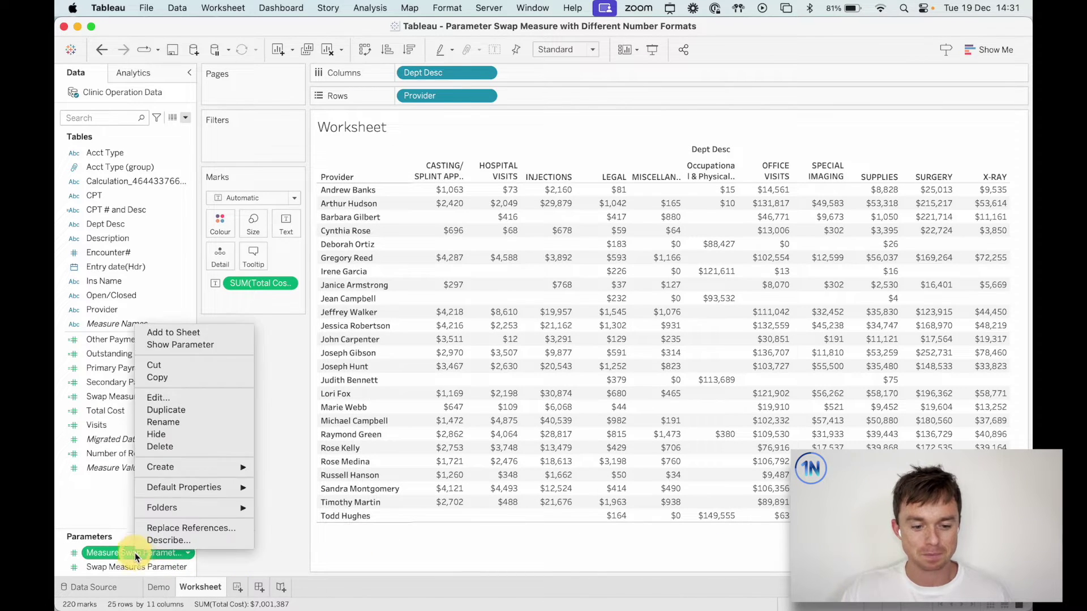
left_click(209, 349)
left_click(959, 140)
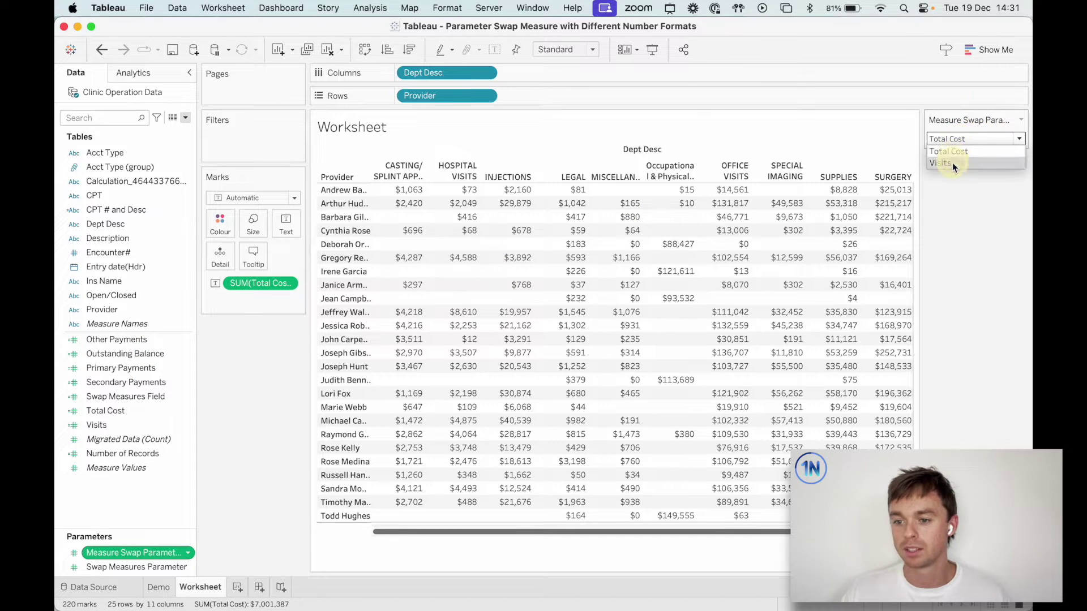
left_click(952, 162)
left_click(973, 141)
left_click(965, 151)
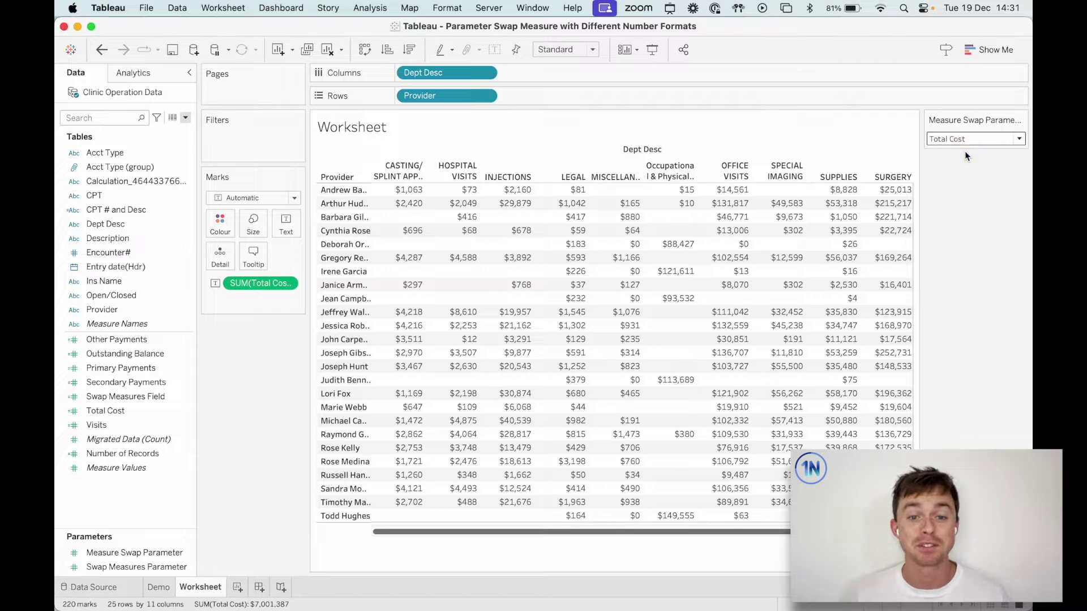
left_click(187, 118)
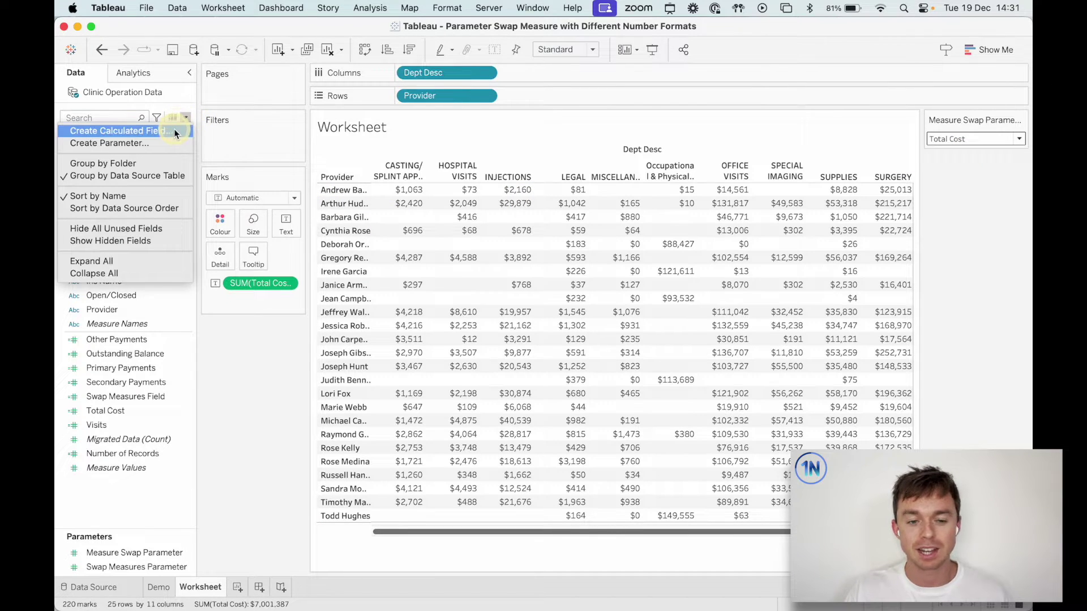
Create a calculated field named Measure Swap beginning CASE [Measure Swap Parameter]
left_click(175, 131)
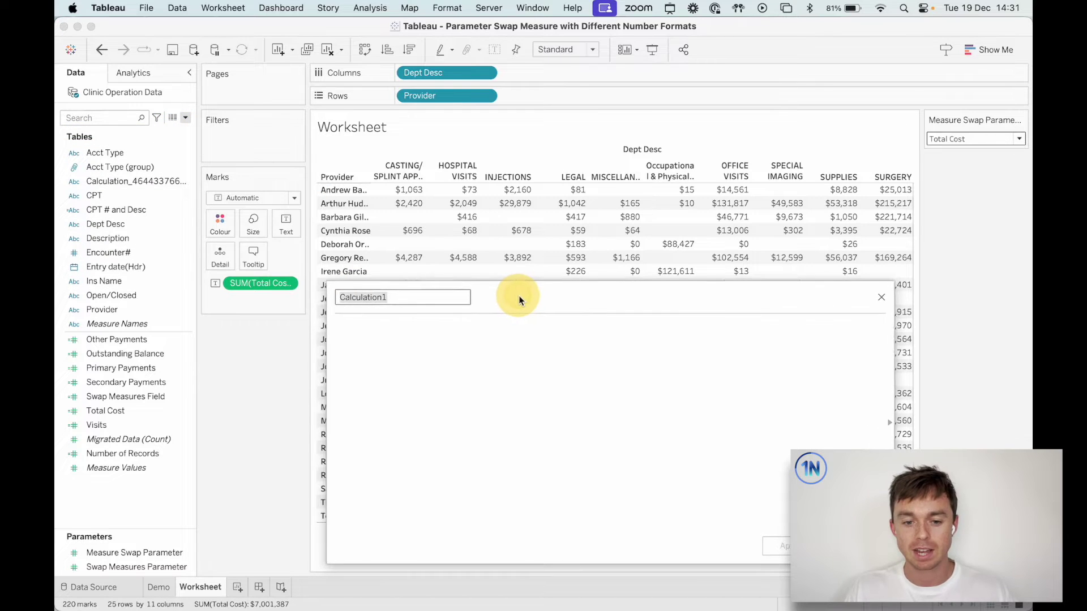
left_click_drag(519, 295, 521, 295)
type("Measure Swap")
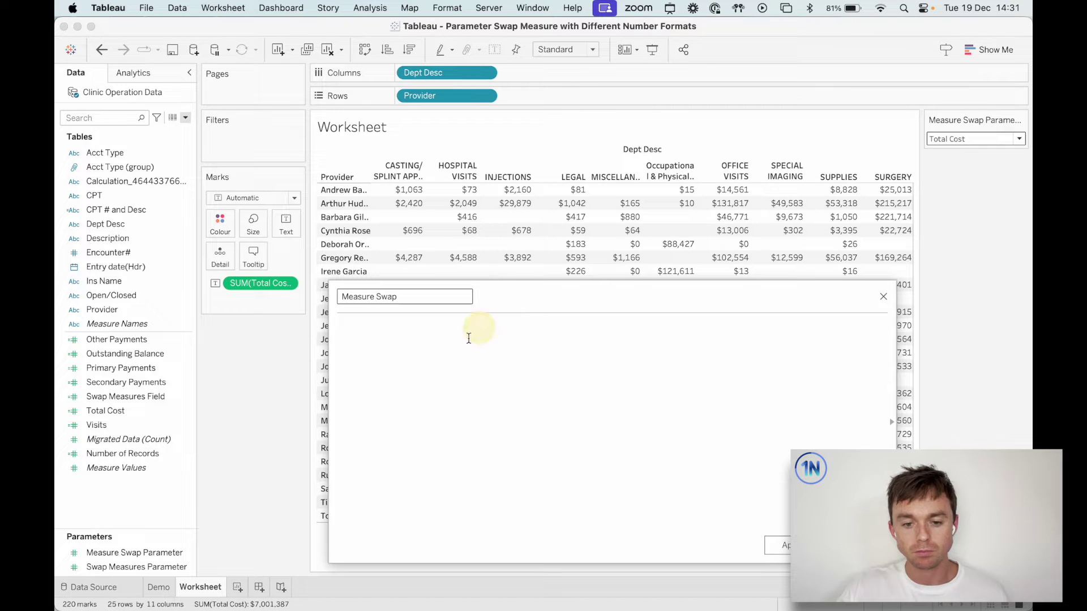
left_click(467, 340)
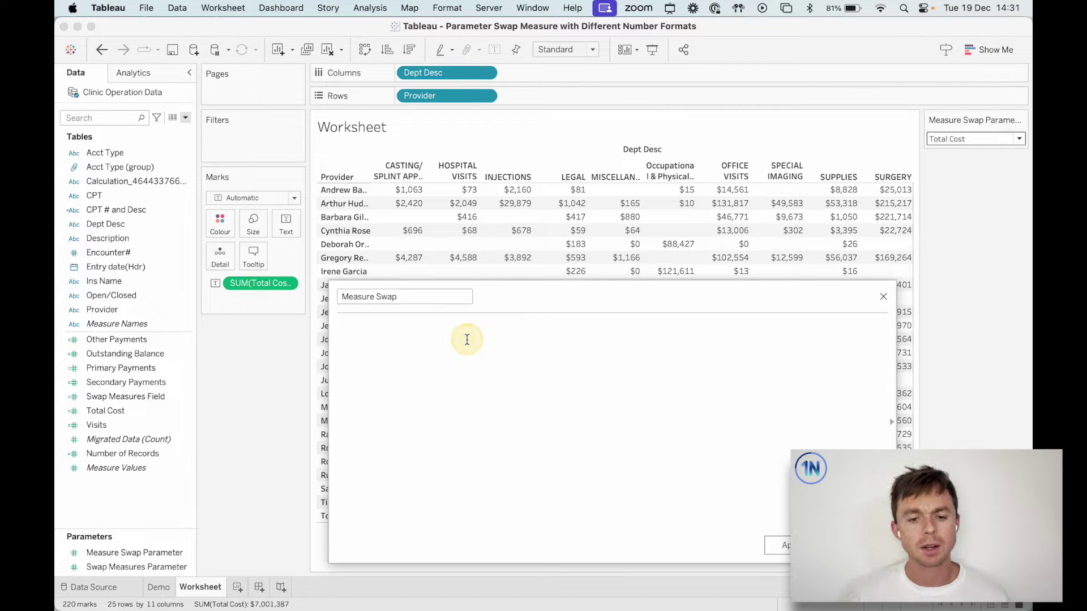
type("Case")
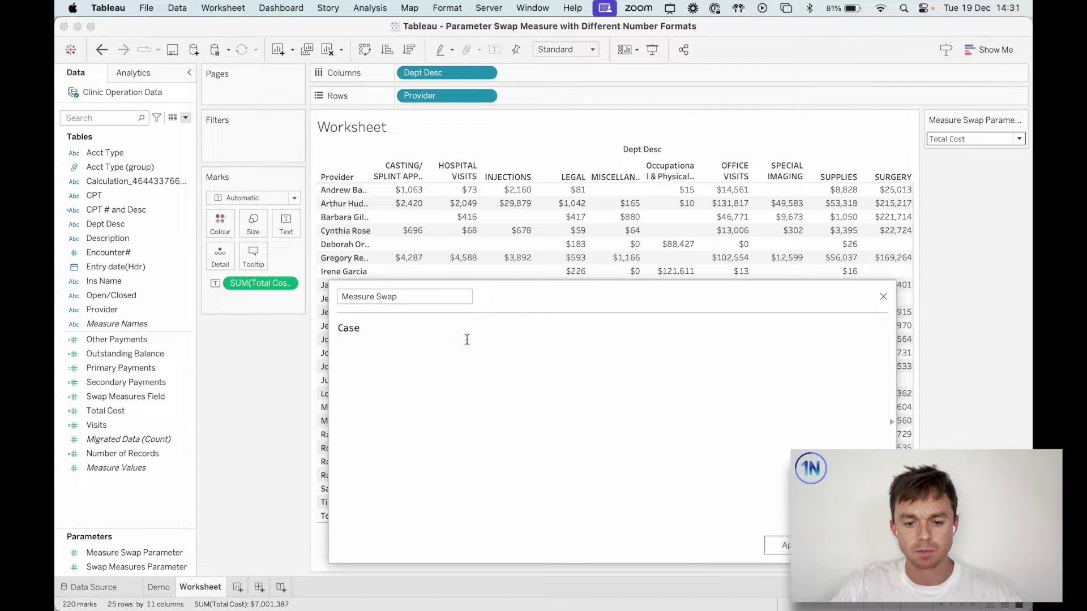
key("BackSpace")
key("BackSpace")
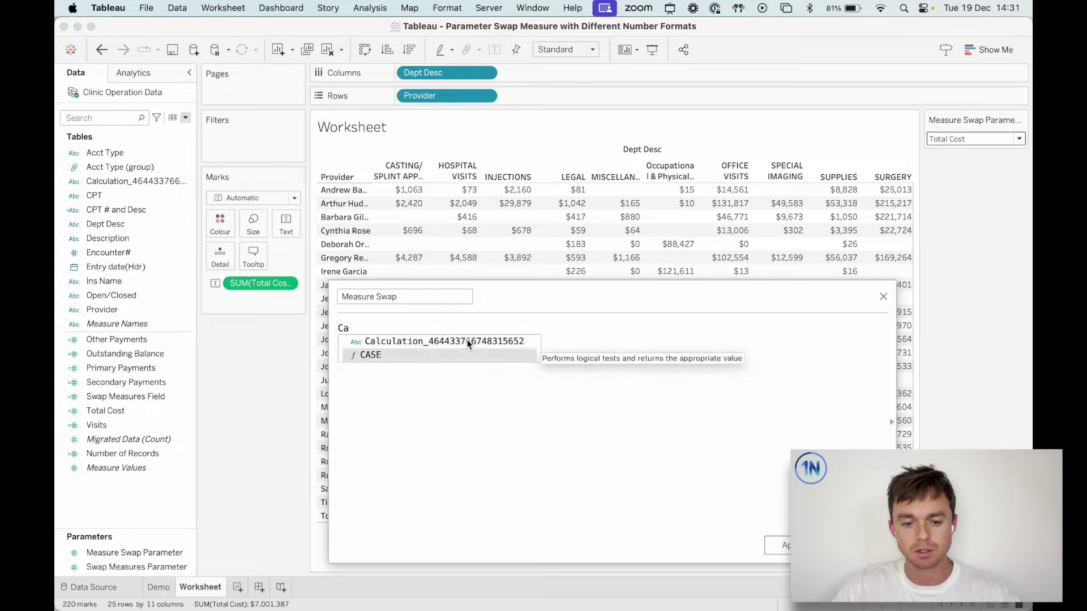
key("Return")
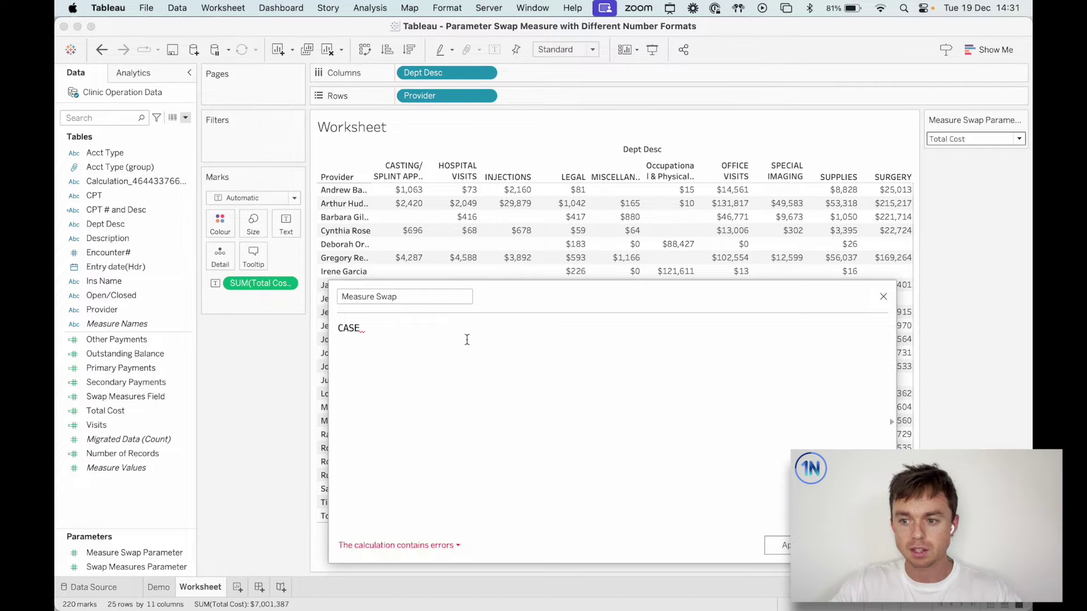
type("Meas")
key("Return")
Finish the formula: WHEN 1 THEN SUM([Total Cost]) WHEN 2 THEN [Visits] END
key("Return")
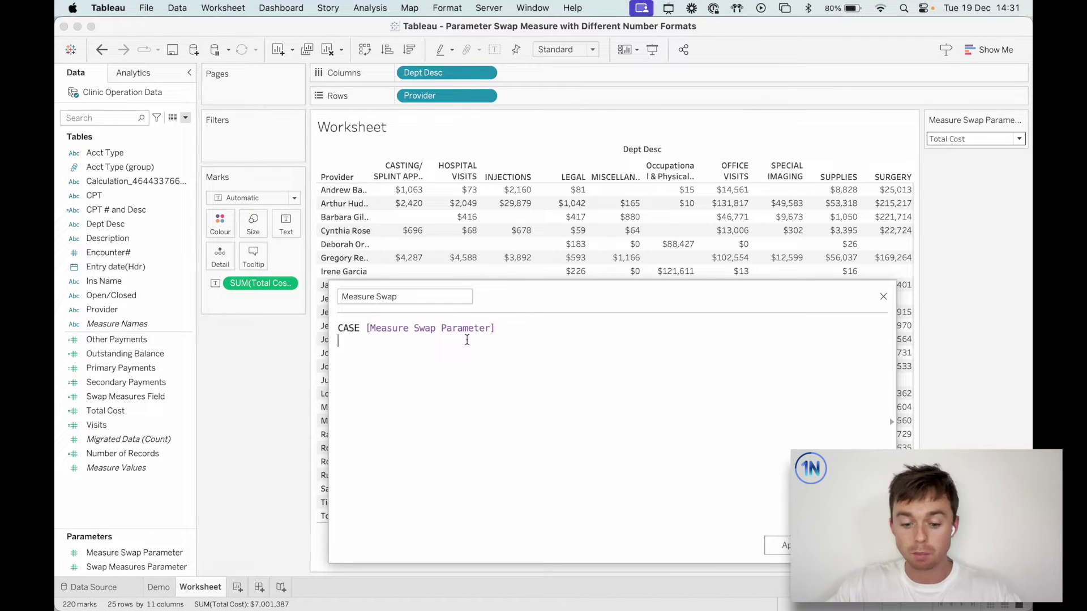
type("WHE")
key("Return")
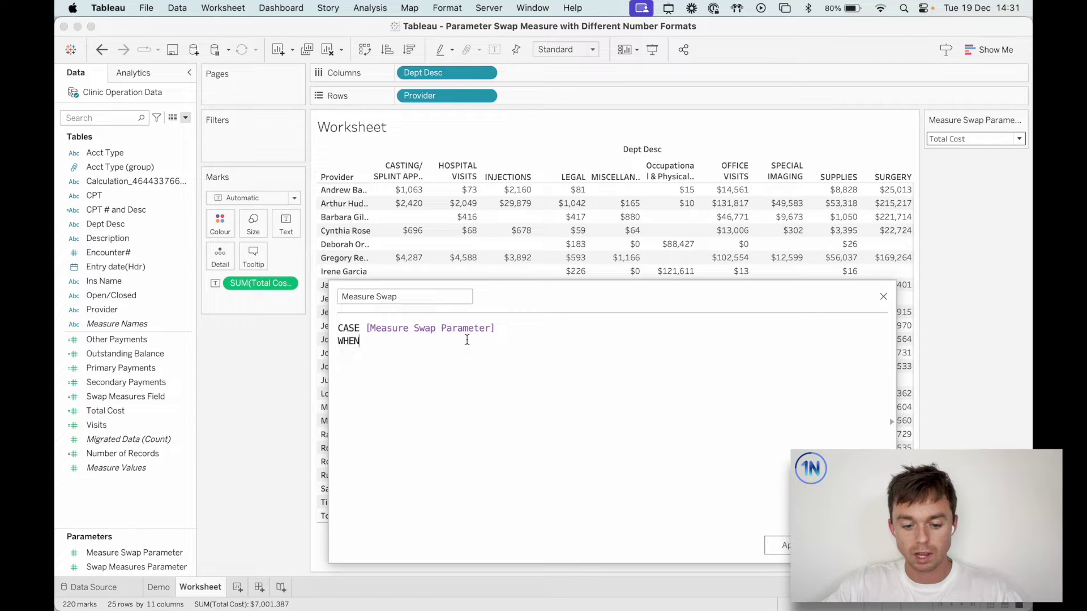
type("1 THEN ")
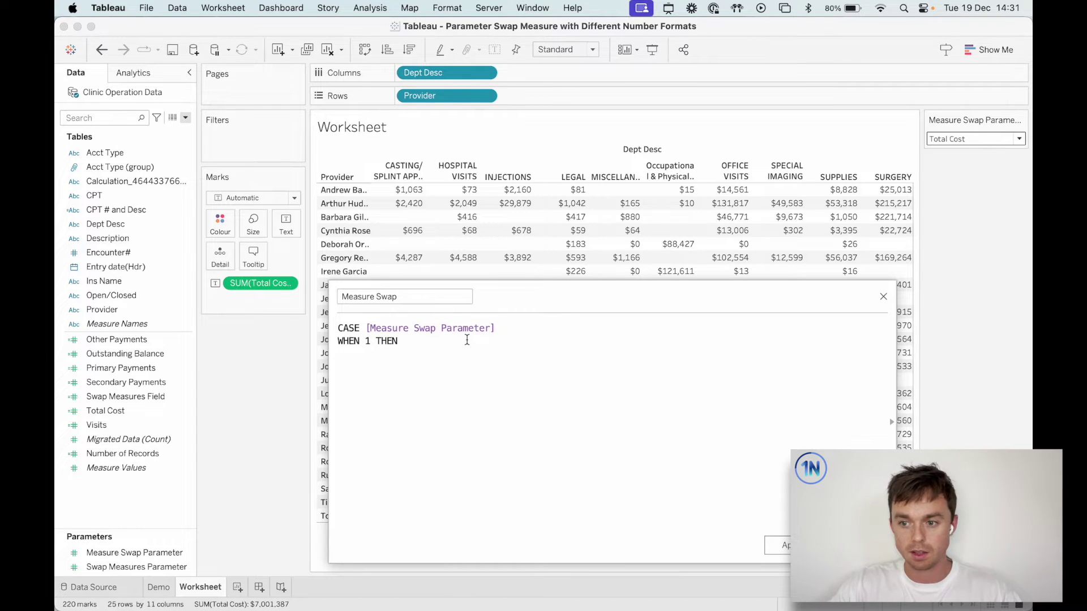
type("SUM")
key("Return")
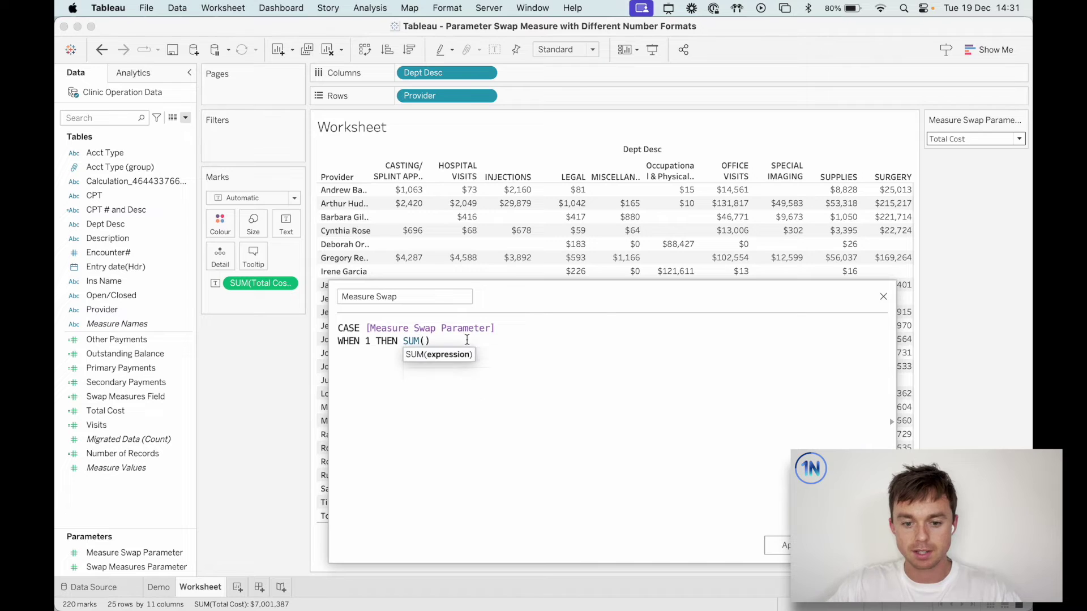
type("Tota")
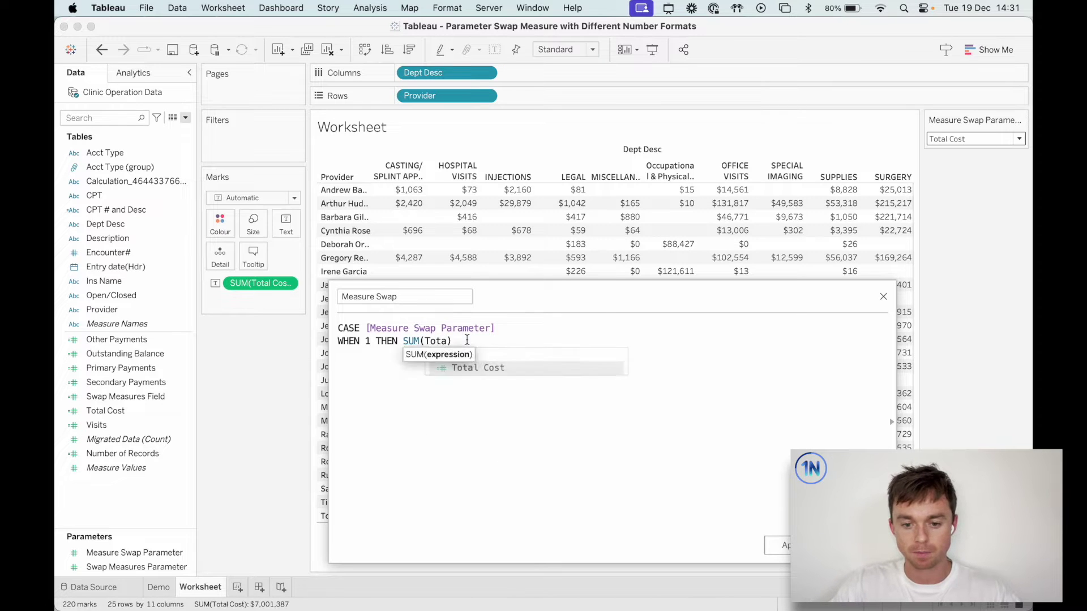
key("Return")
key("End")
key("Return")
type("WHEN 2")
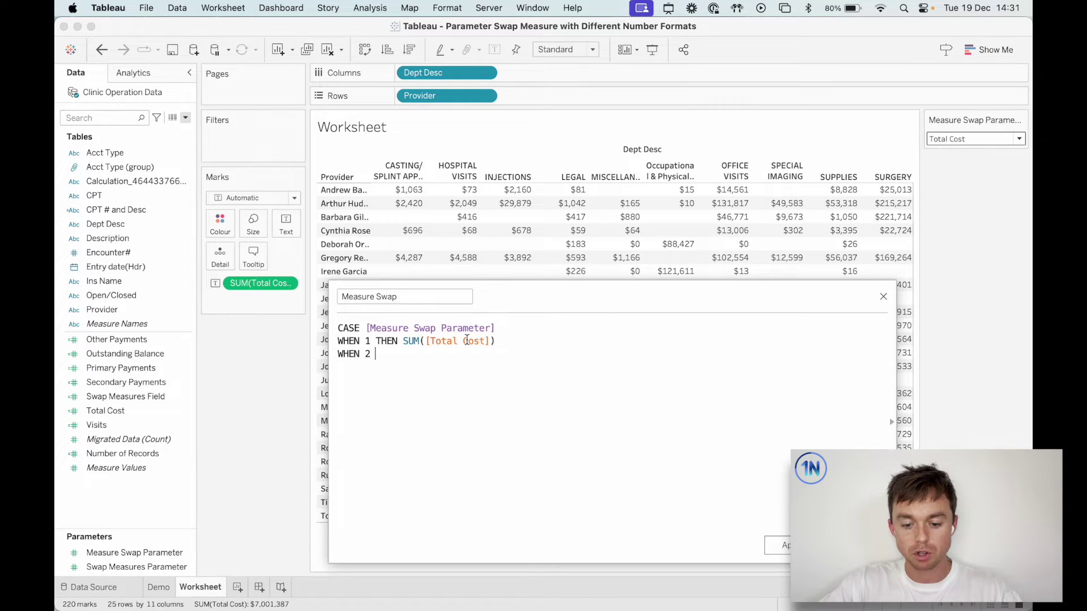
type(" THEN [V")
key("Return")
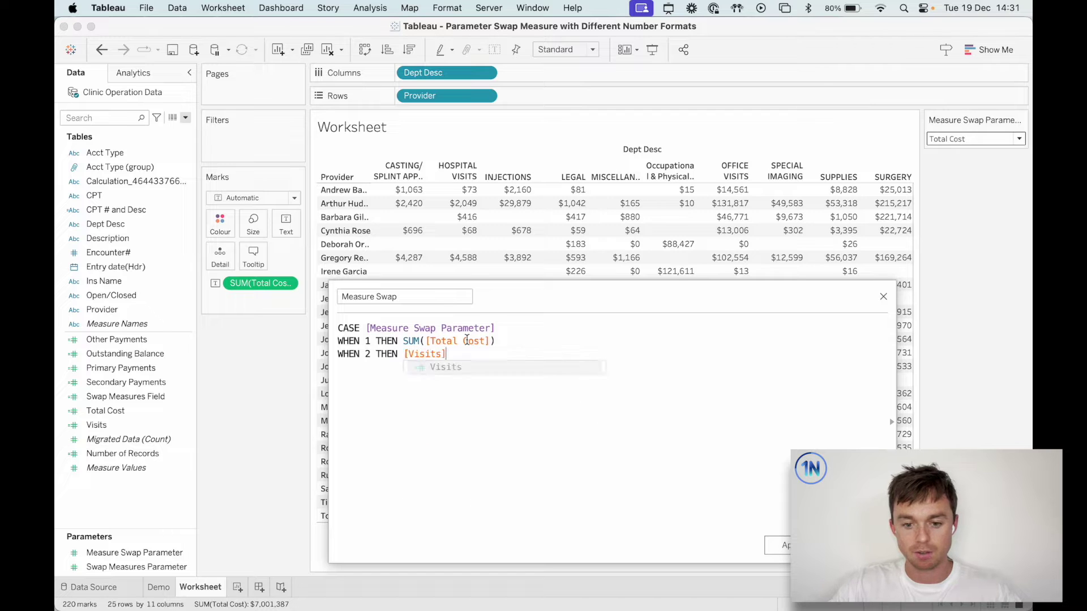
key("Return")
type("END")
key("Escape")
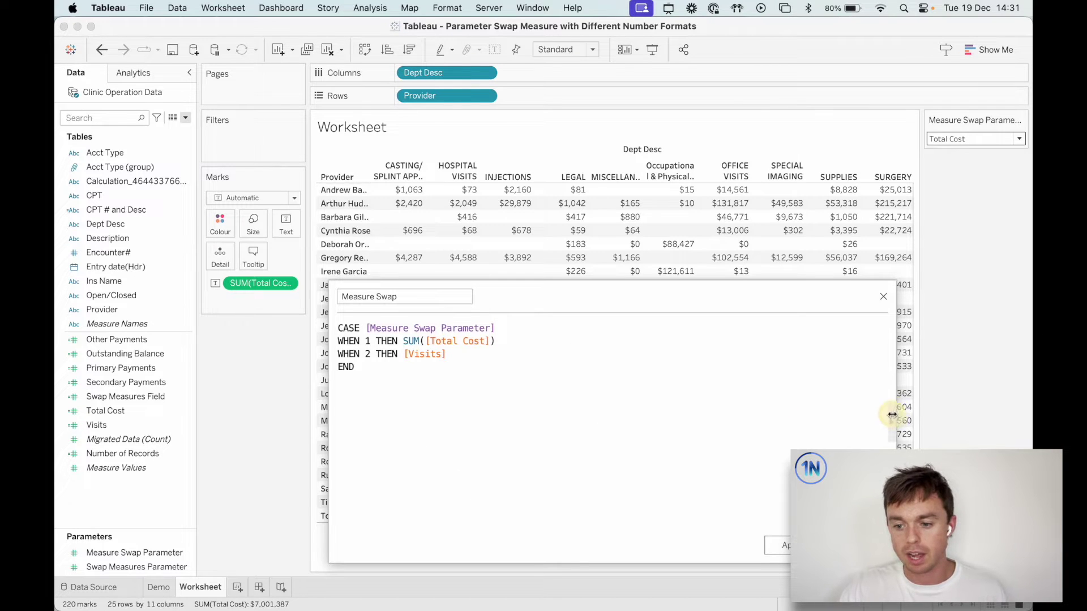
Review the function reference and the Visits field details in the calculation editor
left_click(892, 422)
left_click_drag(804, 293, 604, 284)
left_click(234, 343)
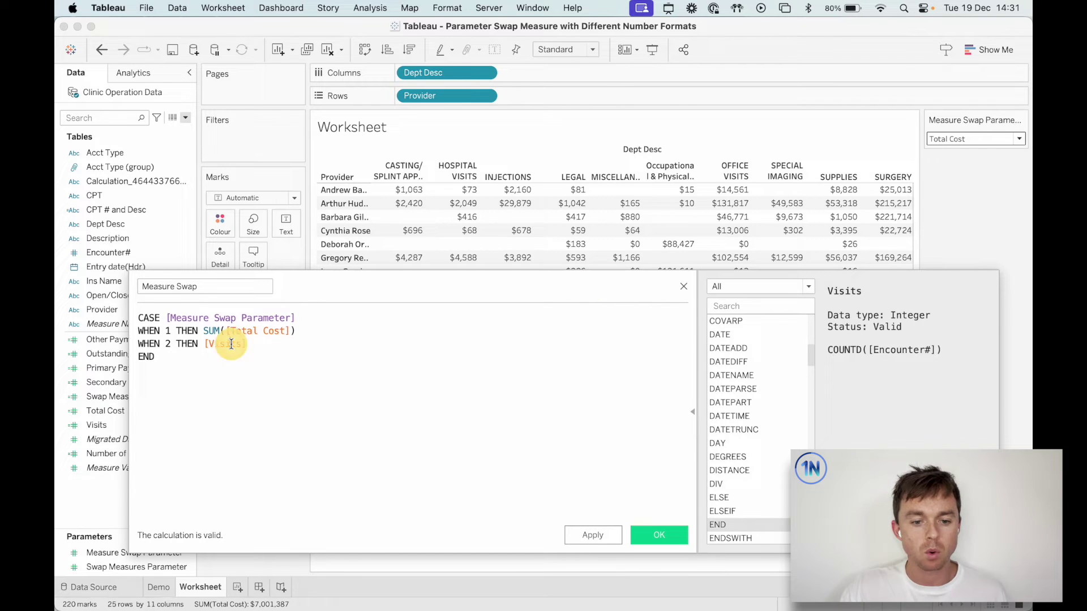
Save Measure Swap, colour the table by it, and set the mark type to Square
left_click(670, 535)
left_click_drag(123, 342, 218, 229)
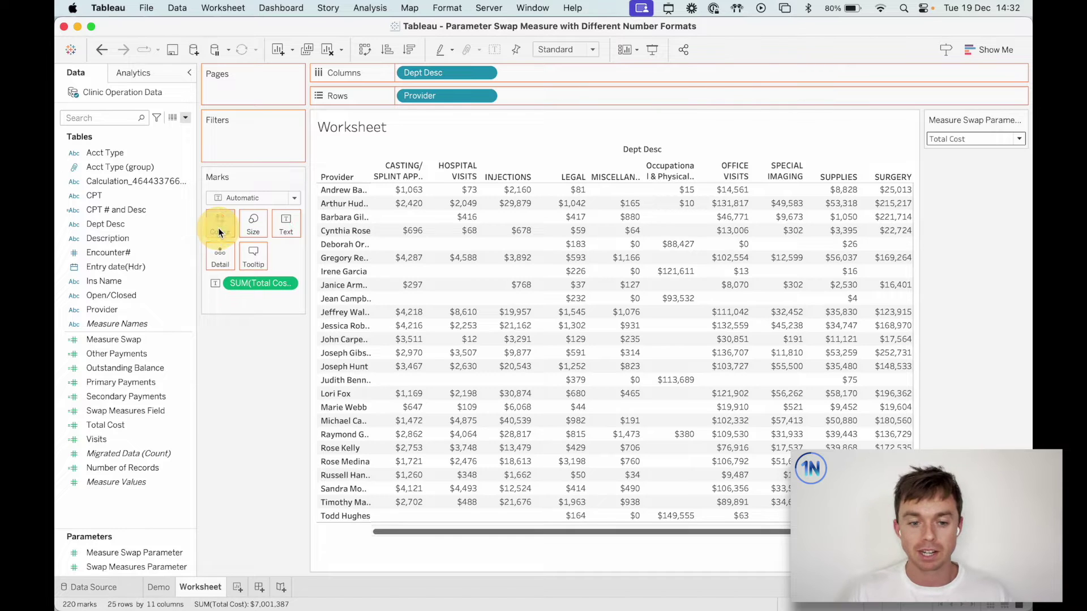
left_click(247, 201)
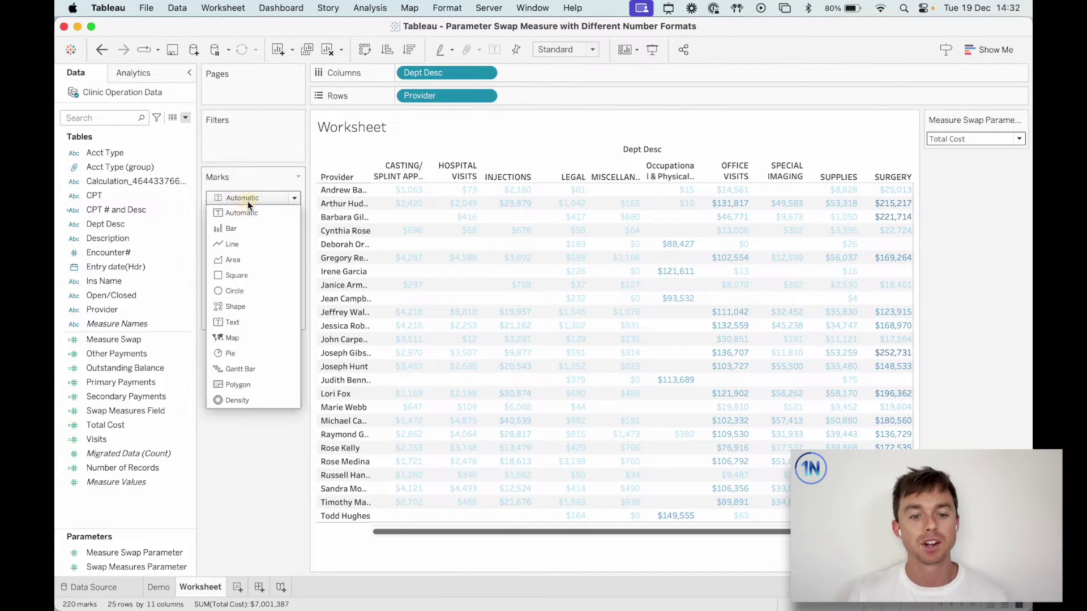
left_click(256, 277)
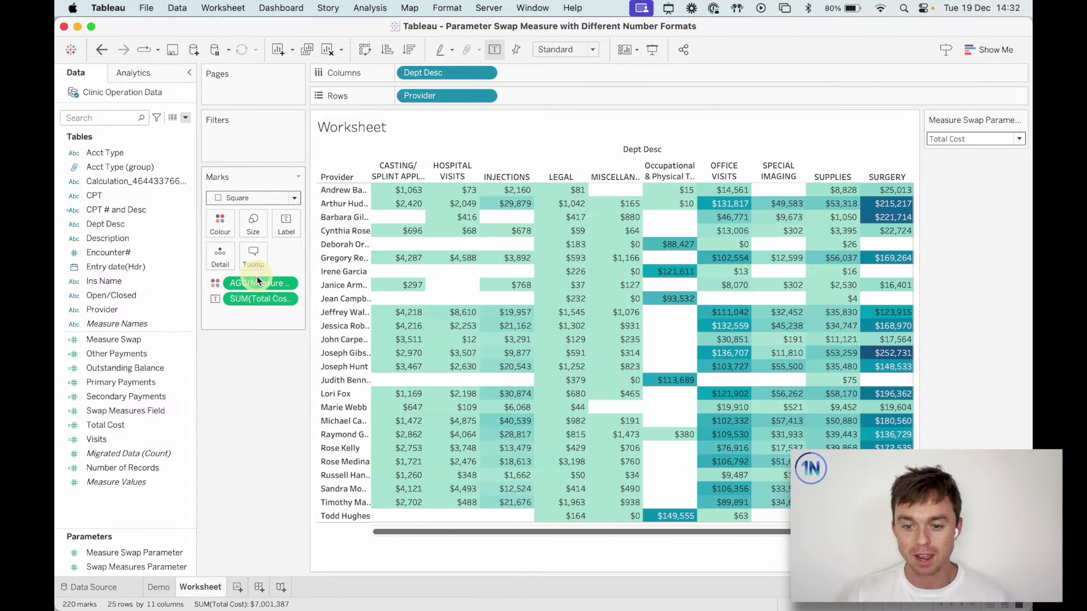
Switch the Measure Swap Parameter to Visits and step through its options
left_click(953, 141)
left_click(949, 164)
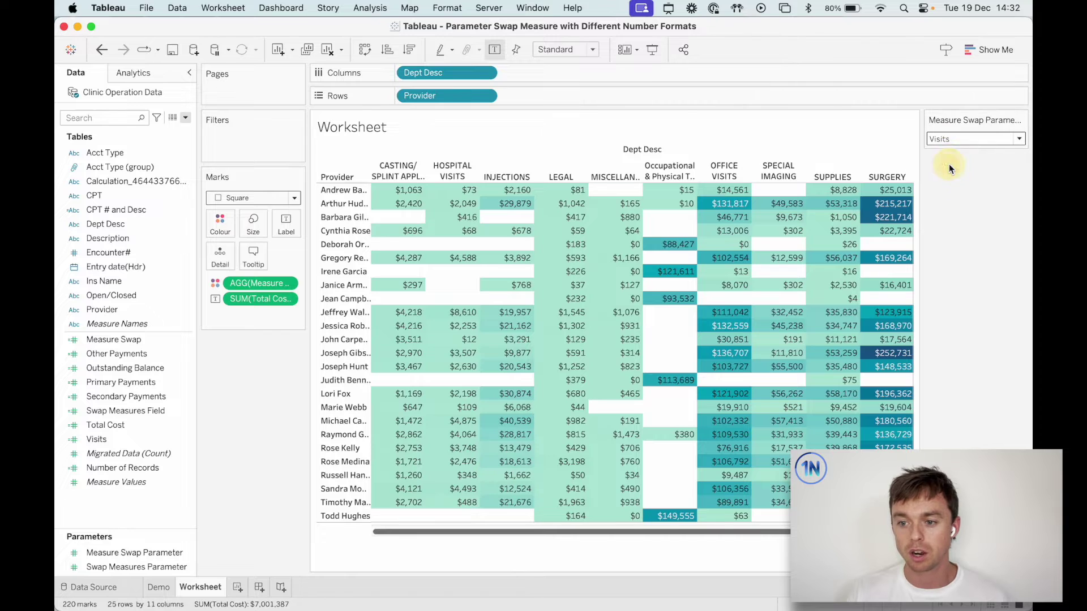
left_click(961, 135)
key("Up")
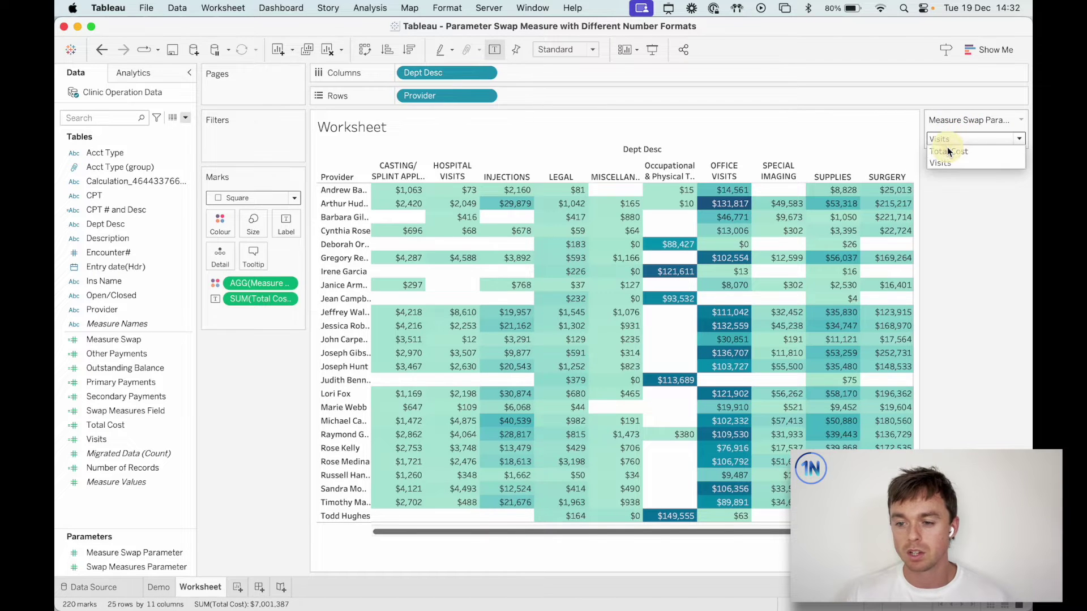
Set the parameter to Visits and show the Measure Swap colour legend
left_click(943, 164)
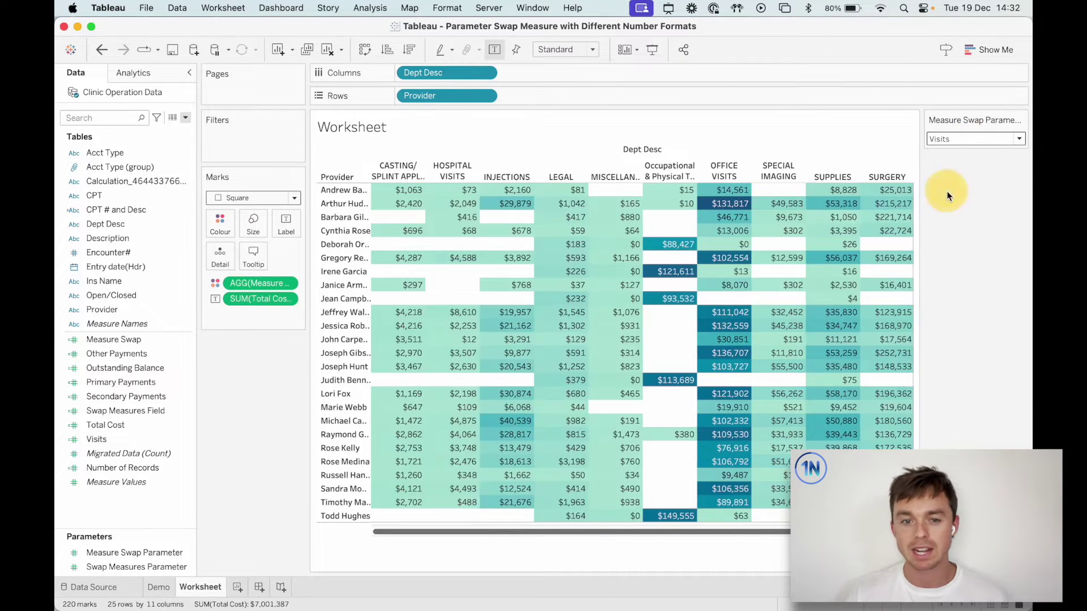
left_click(383, 10)
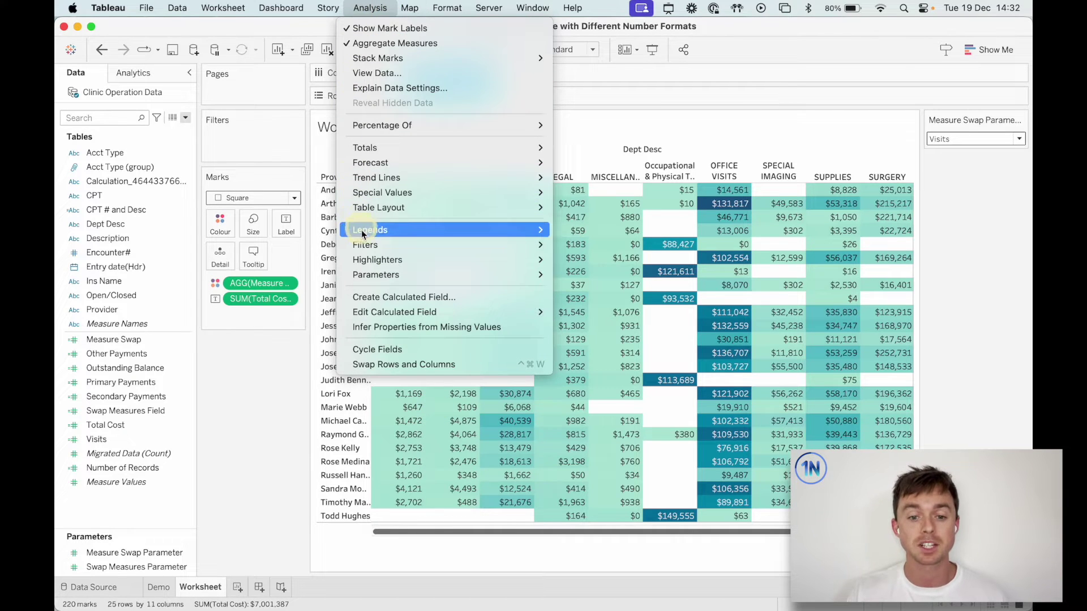
mouse_move(362, 230)
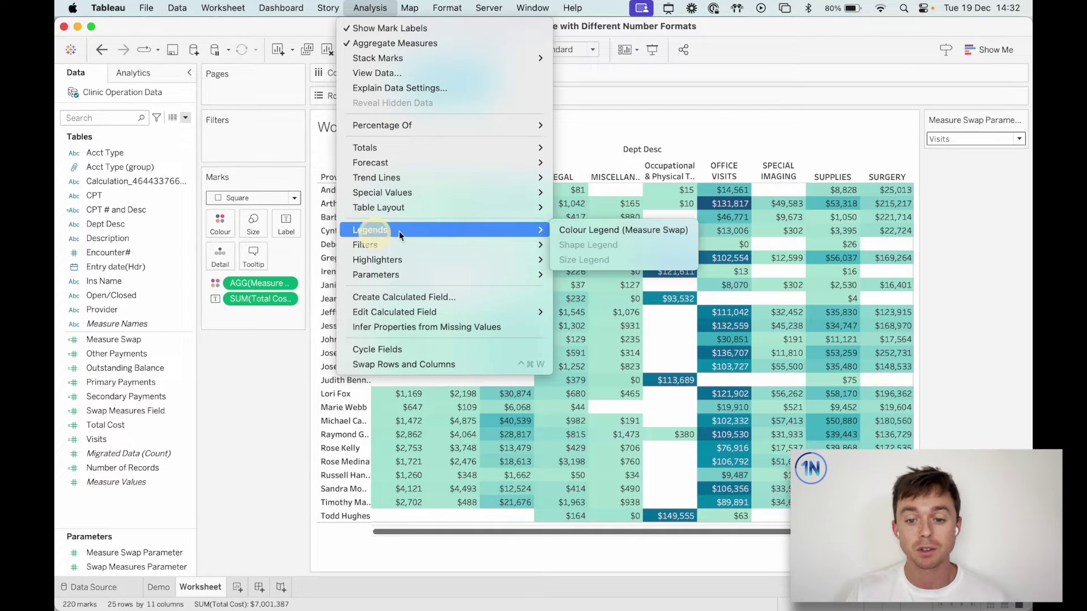
left_click(581, 233)
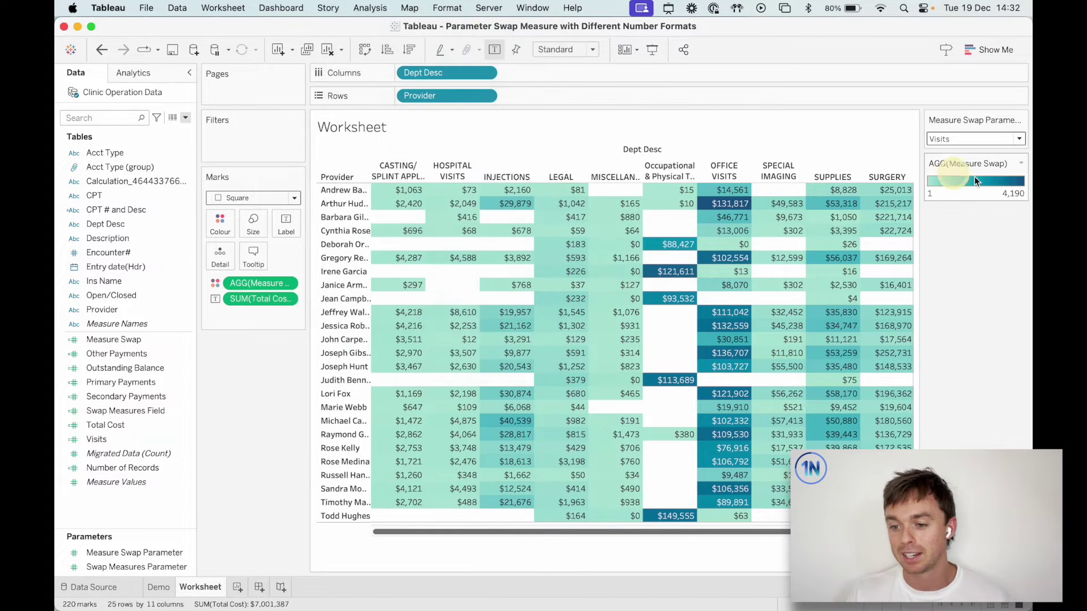
Toggle the parameter between Total Cost and Visits, ending on Total Cost
left_click(964, 140)
left_click(959, 150)
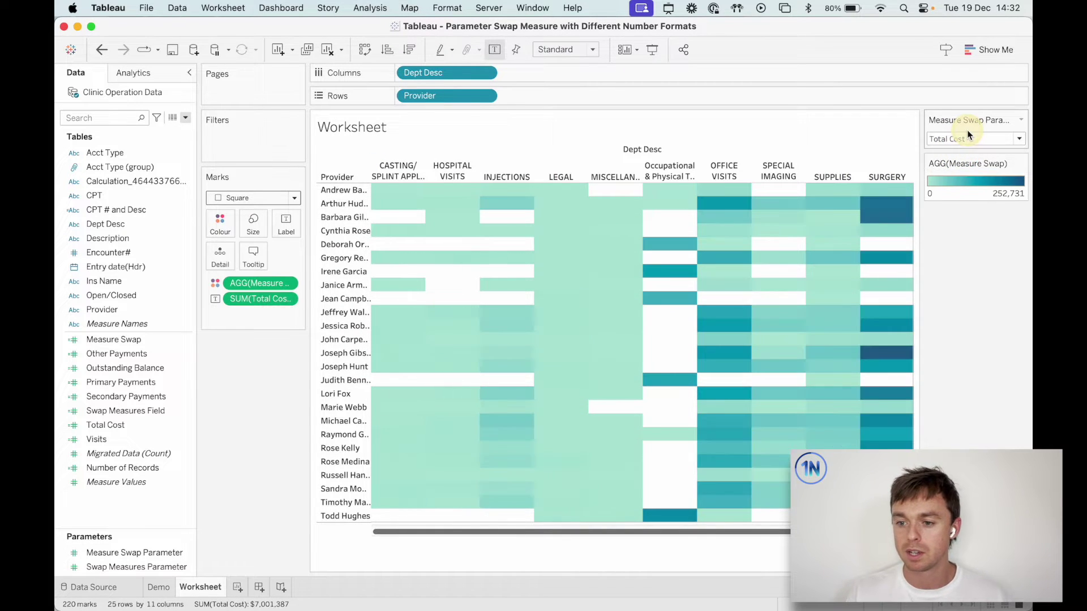
left_click(954, 142)
left_click(959, 141)
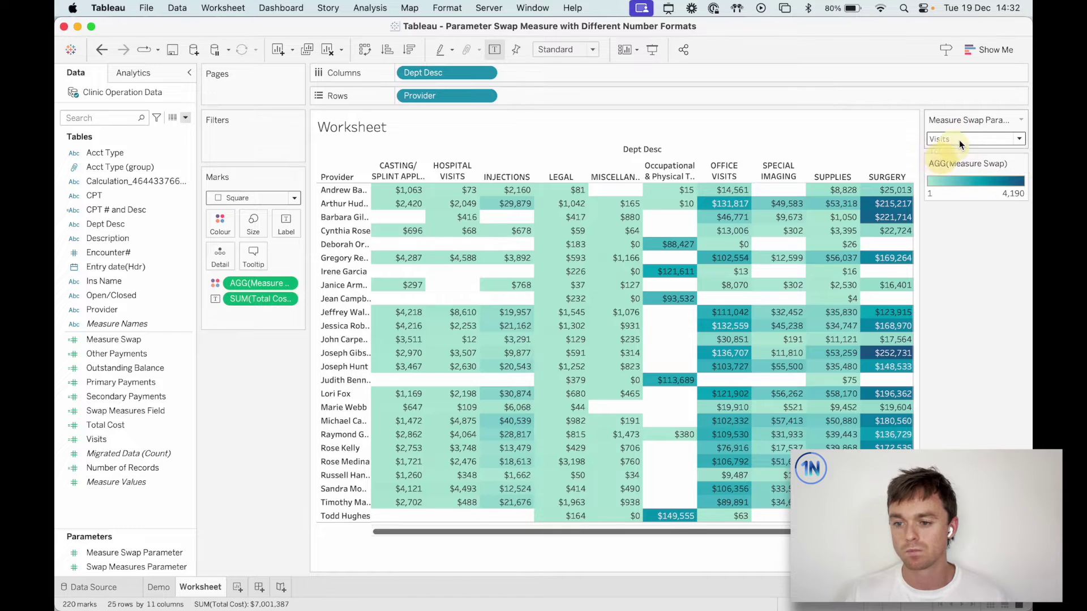
left_click(966, 139)
left_click(953, 148)
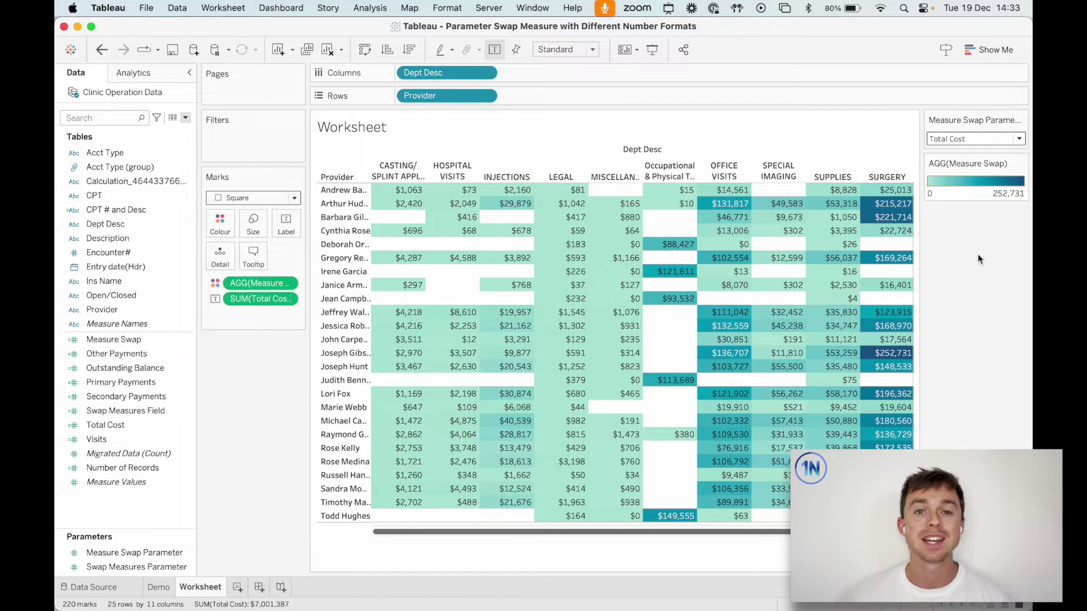
left_click(160, 339)
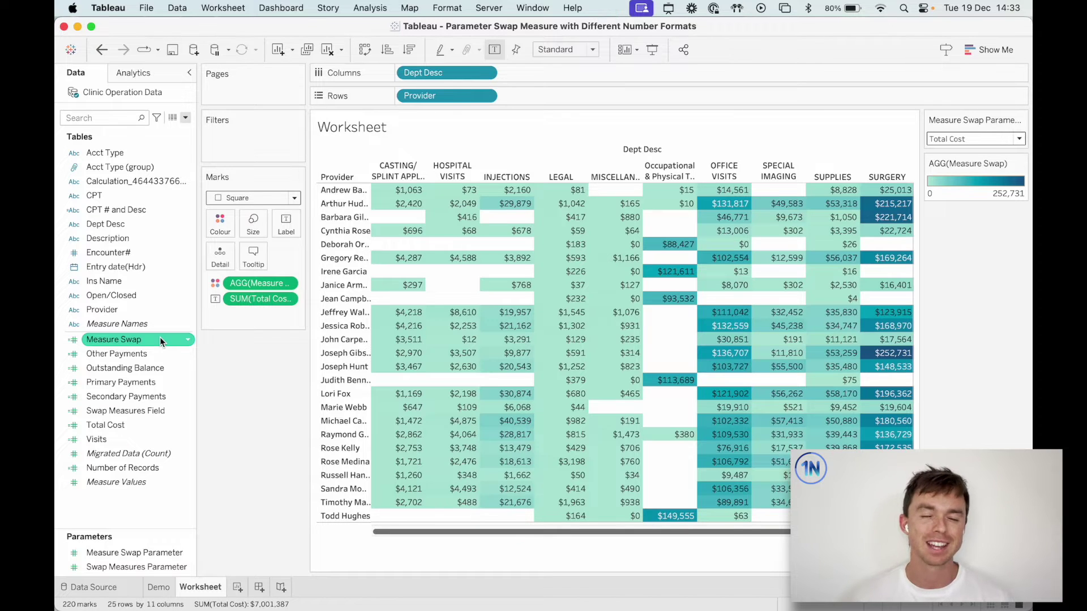
Give Measure Swap the custom default number format $#,##0;#,##0
right_click(160, 339)
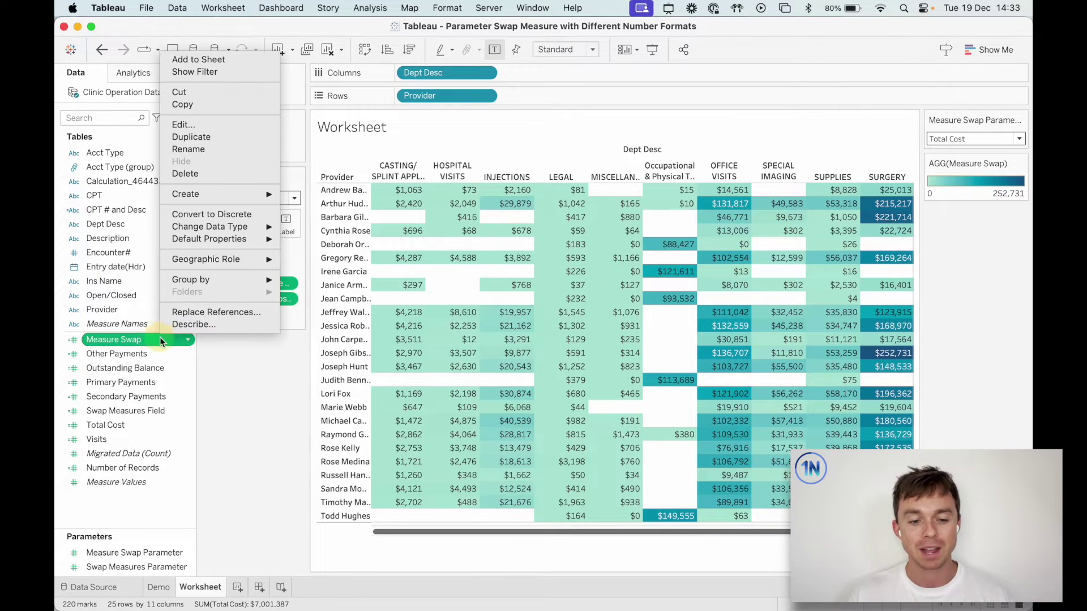
mouse_move(236, 238)
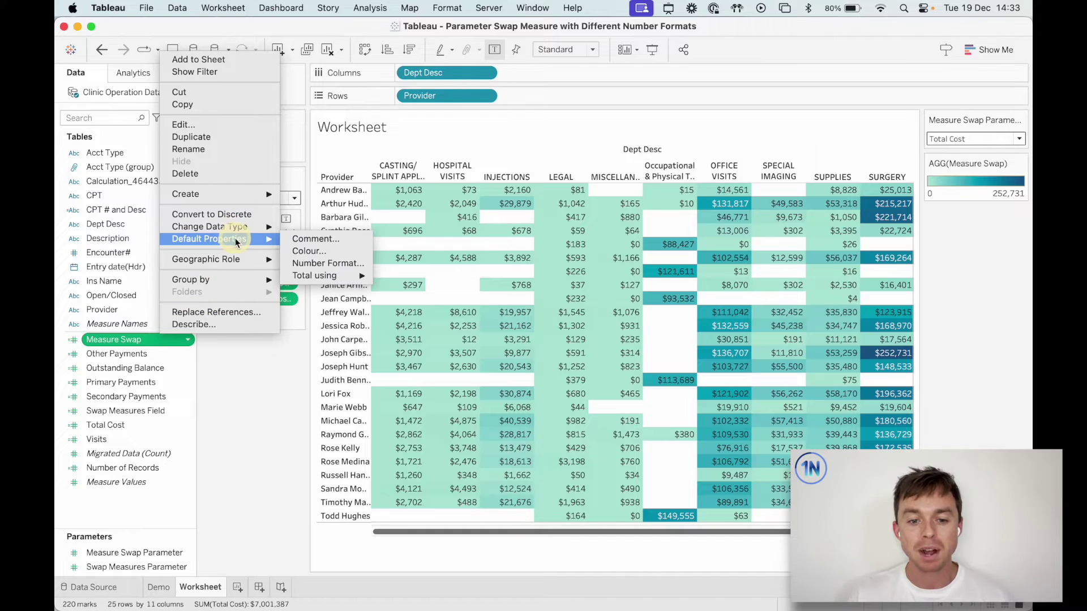
left_click(339, 263)
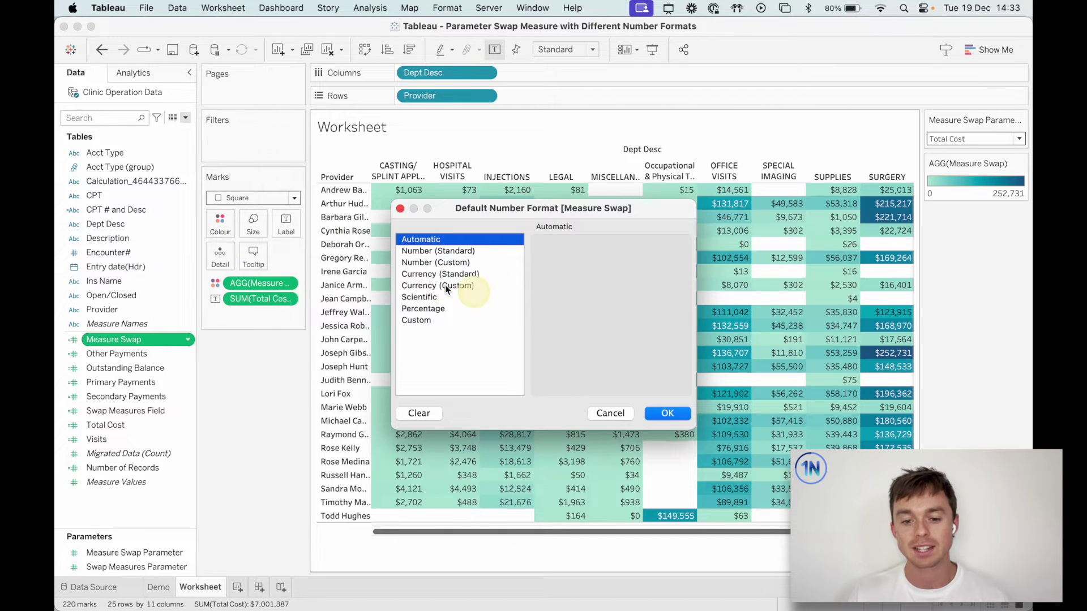
left_click(414, 320)
left_click(556, 259)
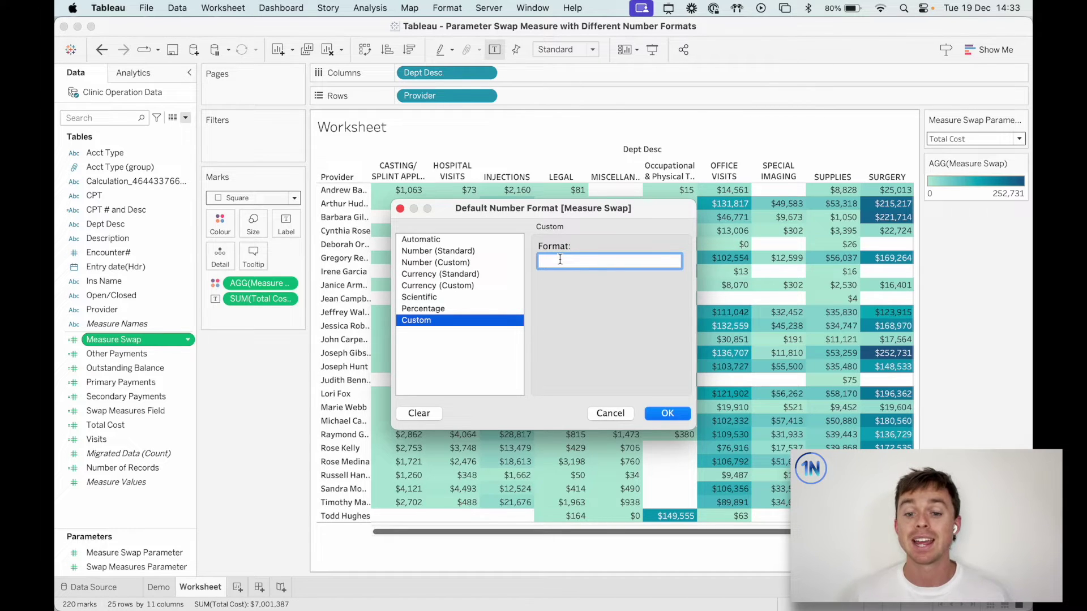
type("$")
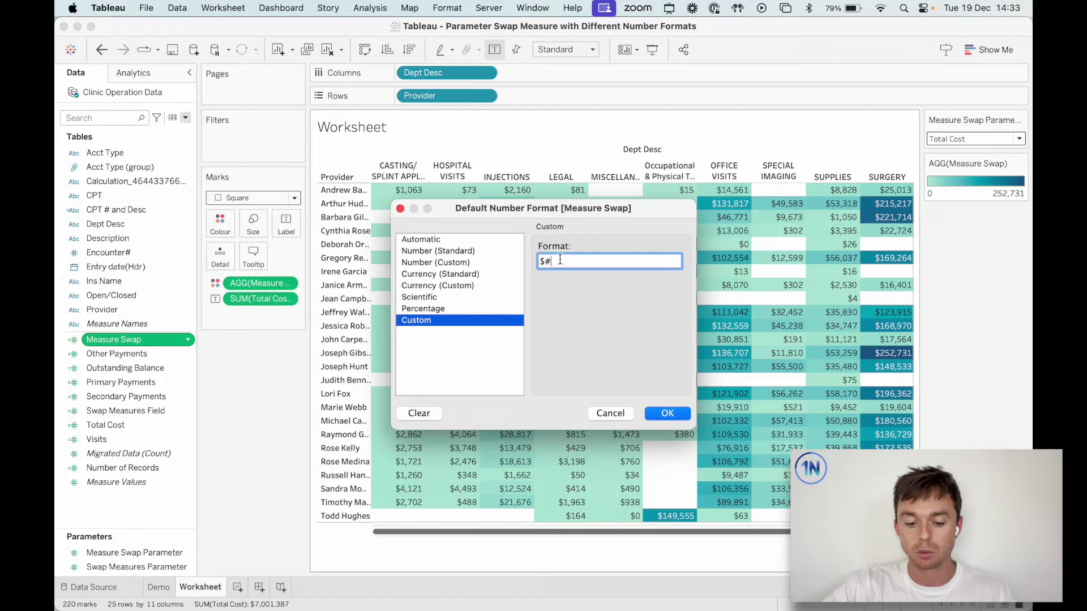
type("#,")
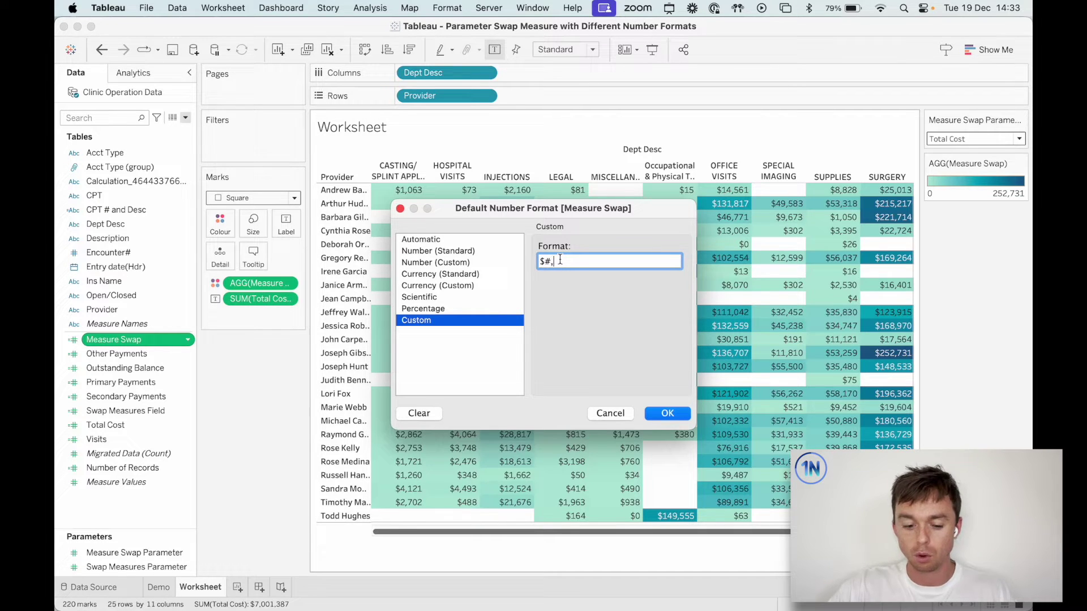
type("##")
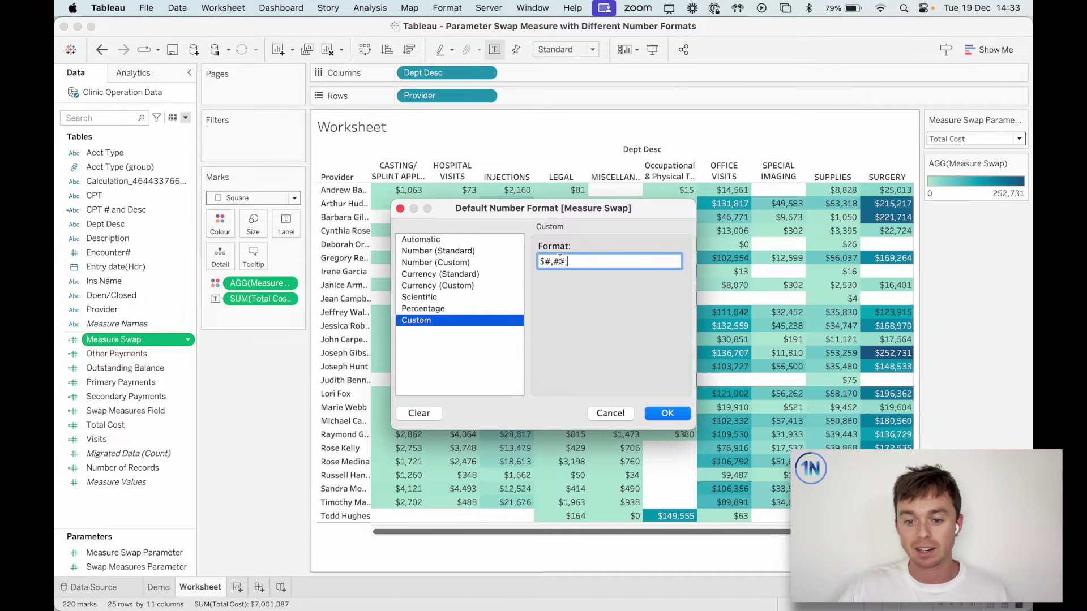
type(";")
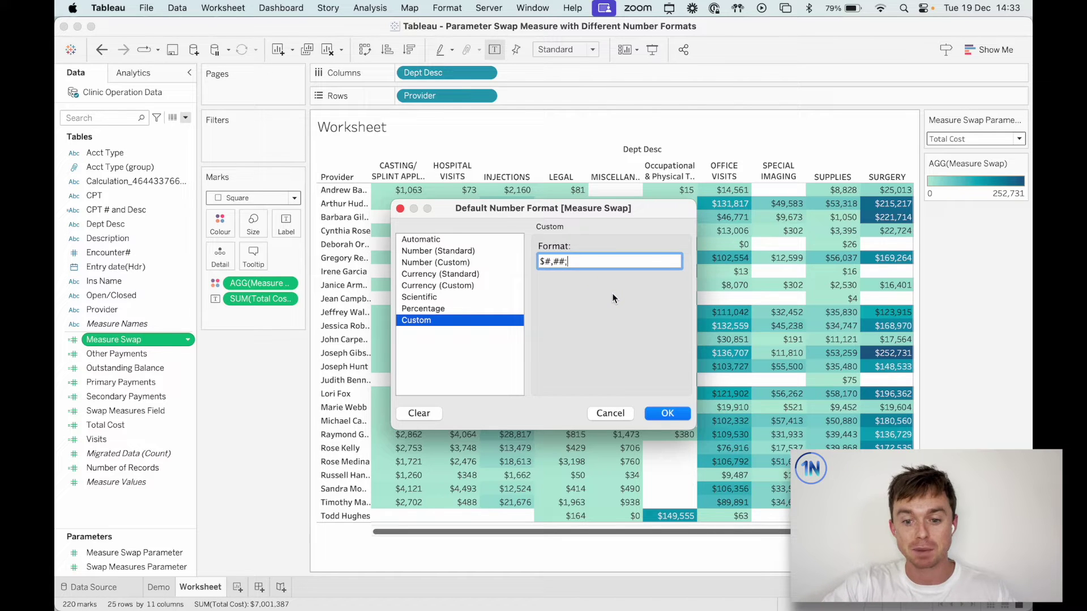
key("Left")
type("0")
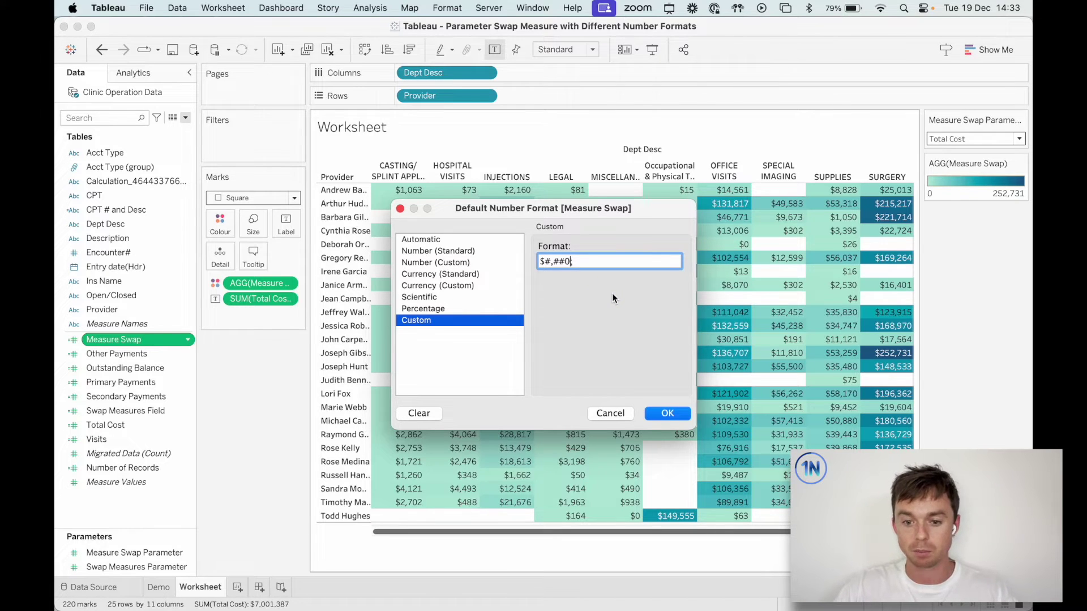
key("Right")
type("#")
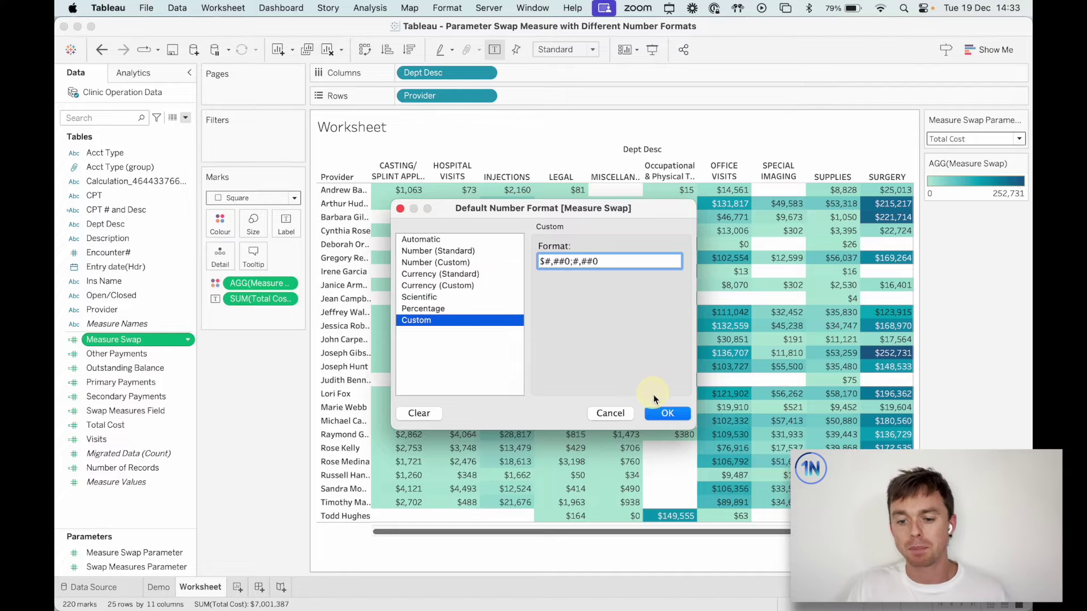
left_click(666, 414)
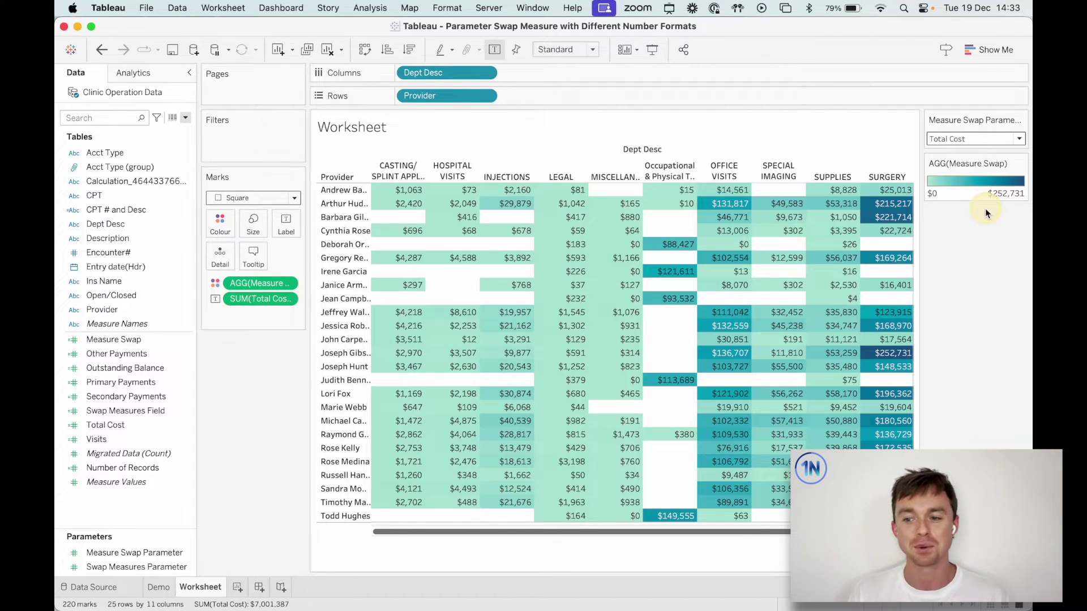
left_click(969, 139)
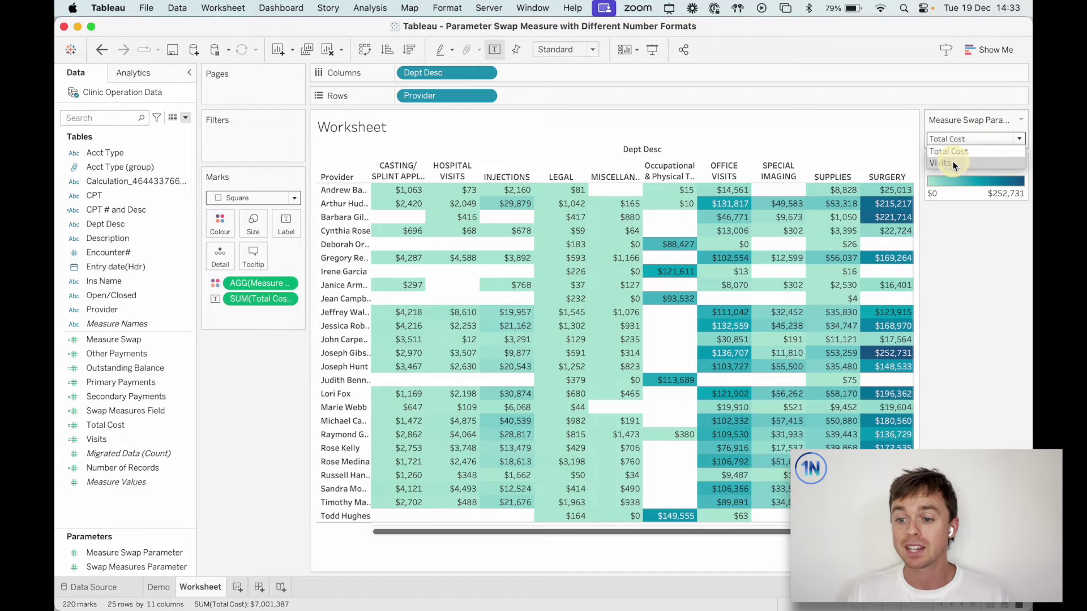
Switch the table to Visits and reopen Measure Swap's default number format
left_click(954, 164)
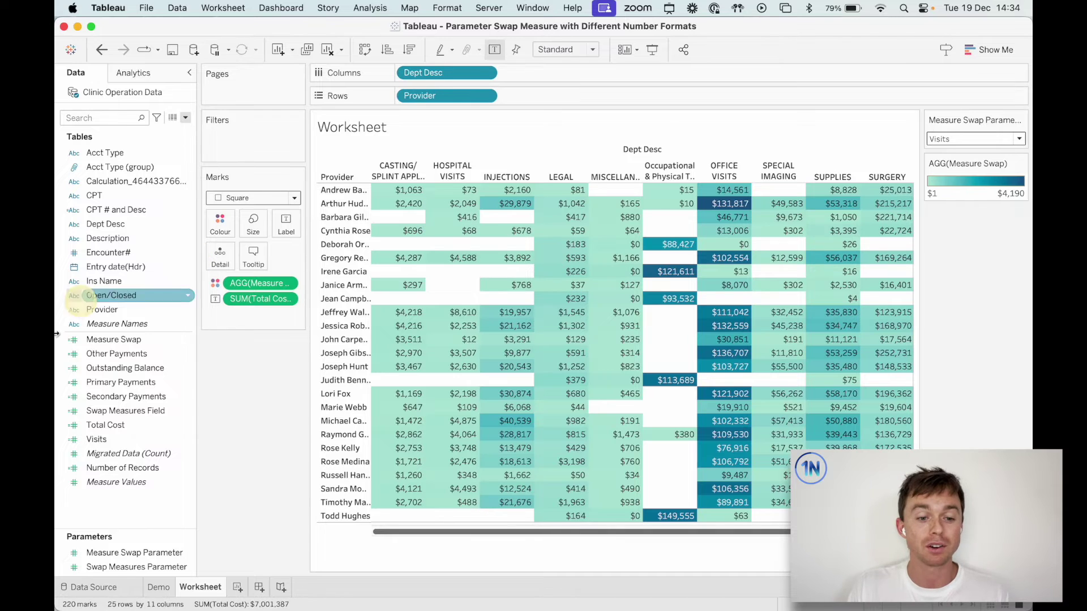
left_click(137, 340)
right_click(137, 340)
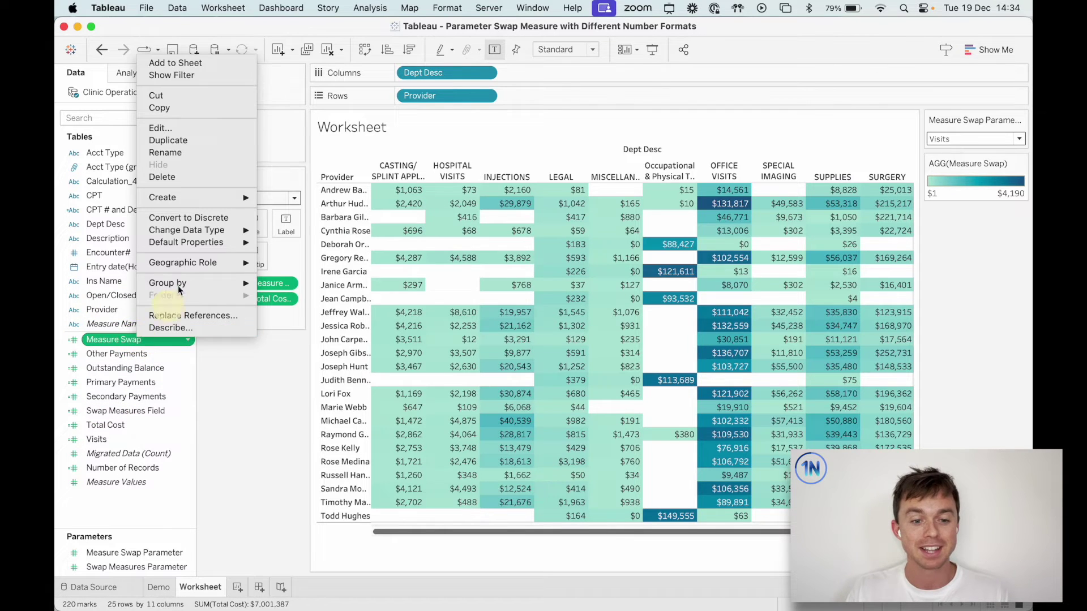
mouse_move(221, 242)
left_click(305, 267)
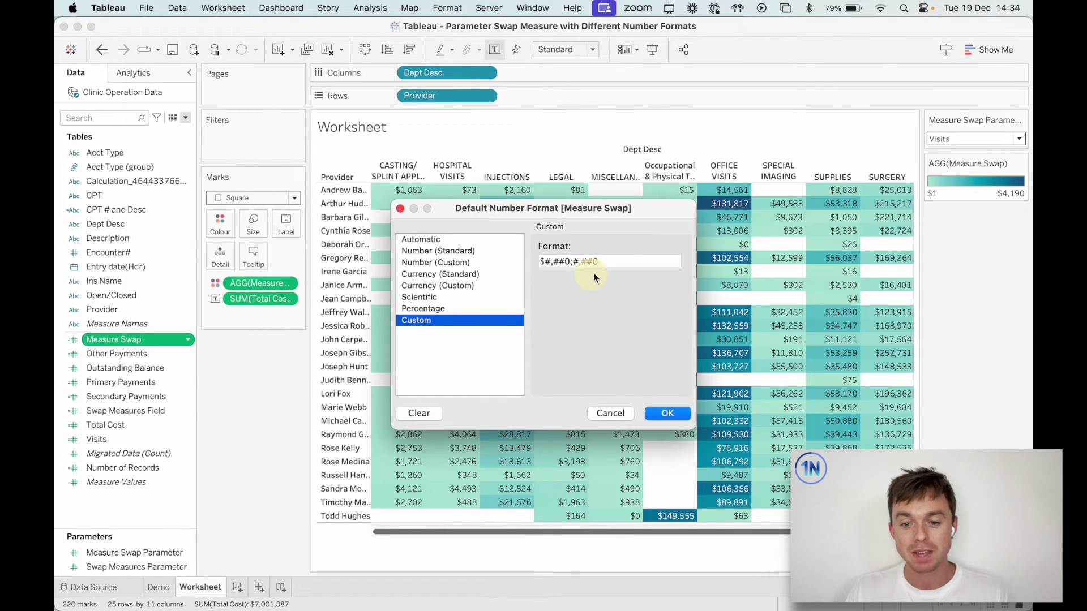
Examine the positive and negative sections of the $#,##0;#,##0 format, then close the dialog
left_click(623, 263)
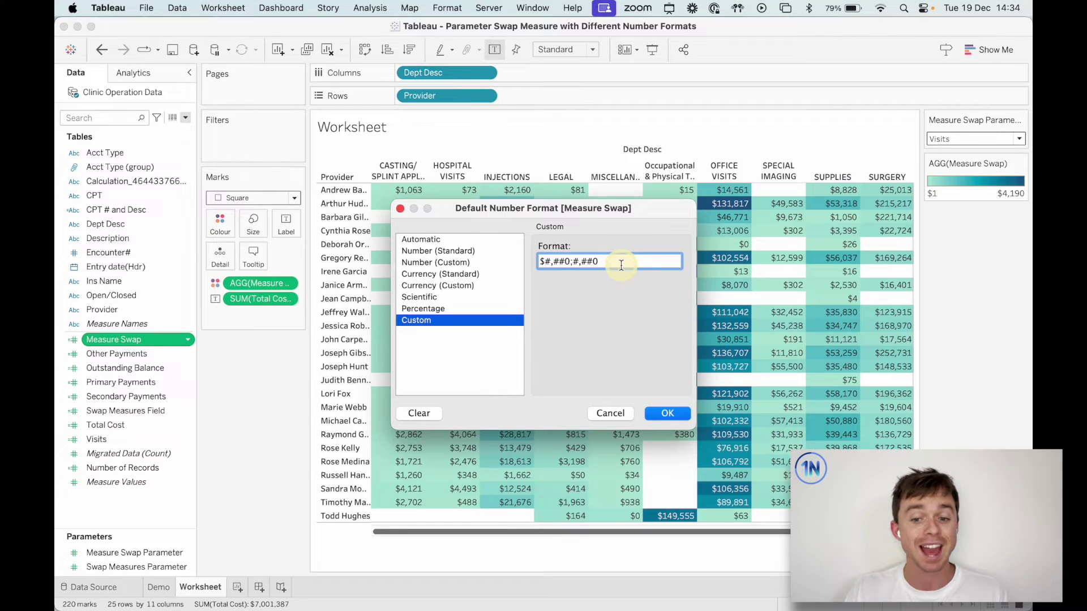
left_click(544, 261)
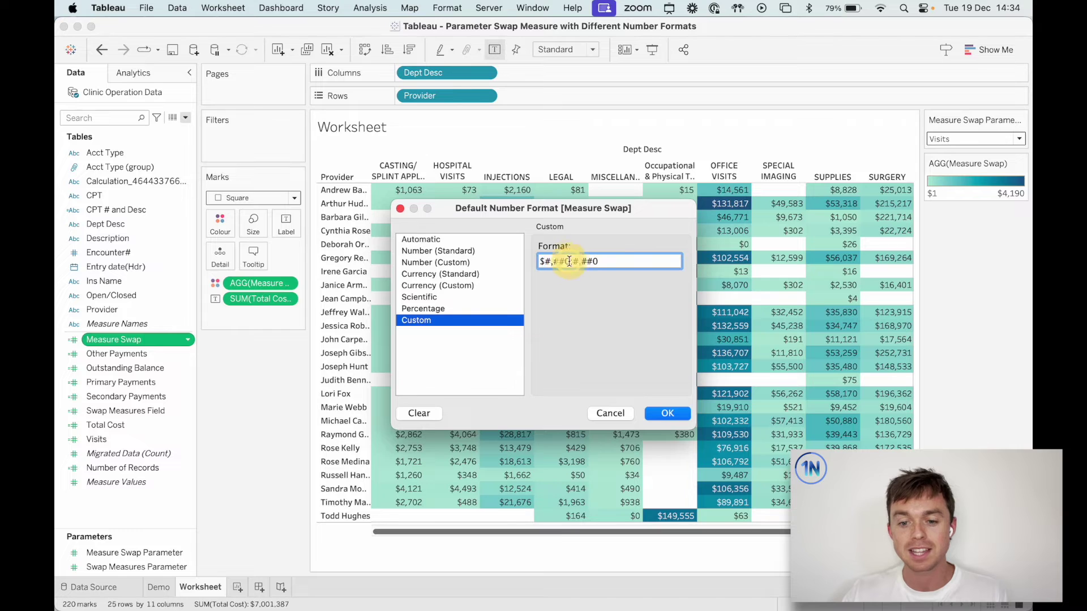
double_click(540, 261)
left_click_drag(538, 261, 539, 261)
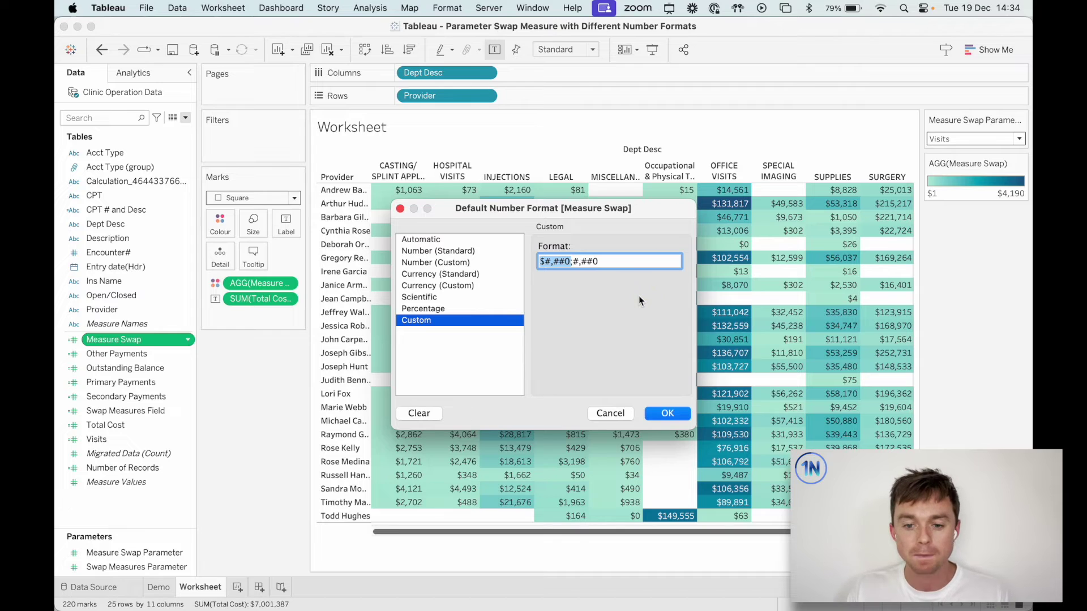
left_click(562, 279)
mouse_move(548, 267)
left_mouse_down()
mouse_move(567, 263)
mouse_move(545, 265)
mouse_move(554, 265)
left_mouse_up()
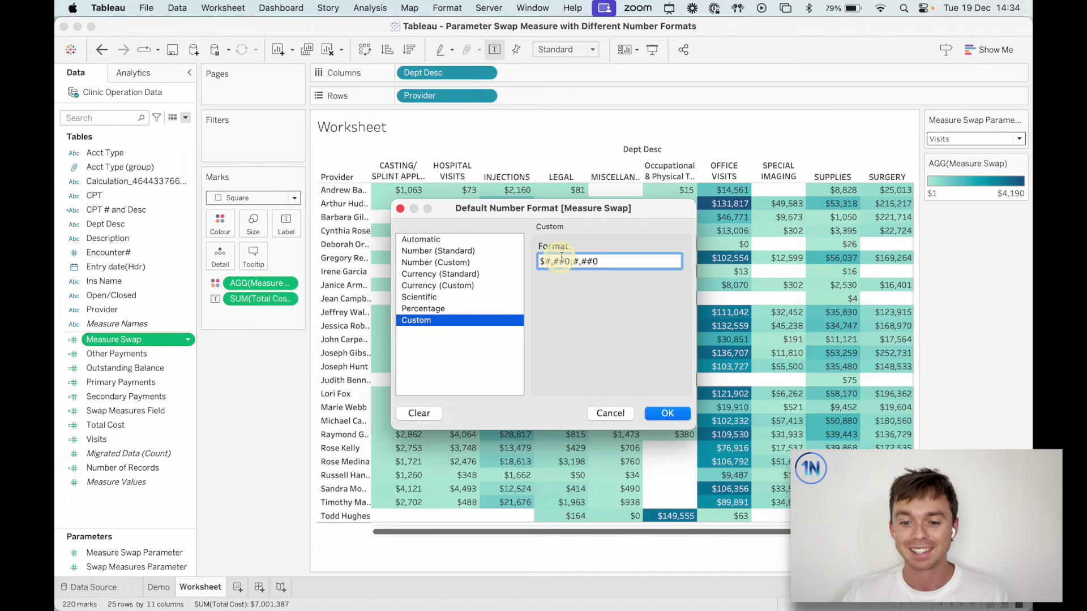
left_click_drag(561, 256, 605, 267)
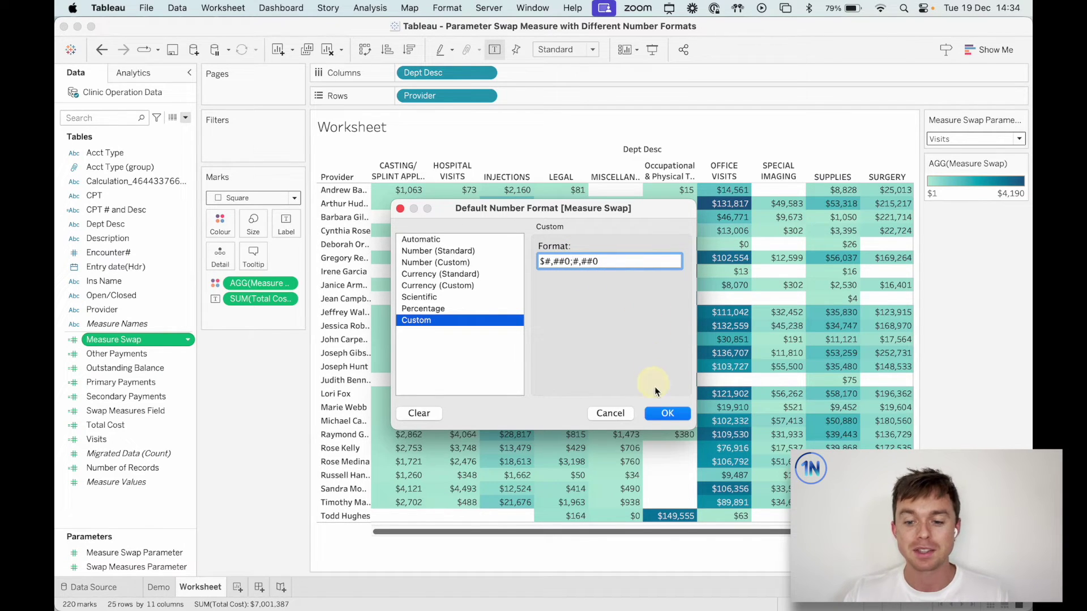
left_click(666, 414)
Edit Measure Swap so its Visits case reads [Visits] * -1
left_click(162, 343)
right_click(162, 342)
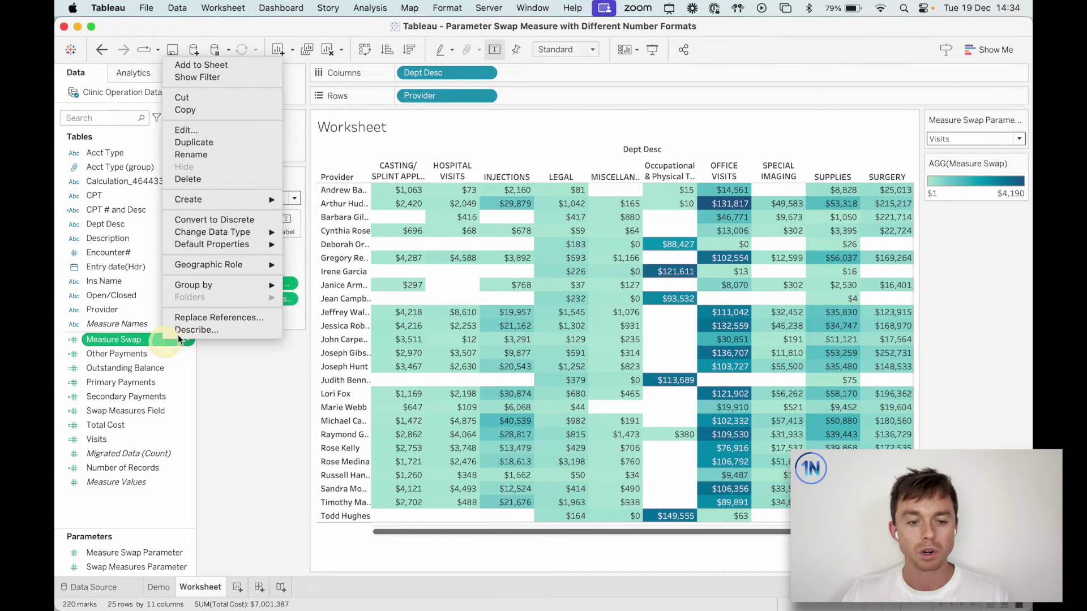
left_click(225, 132)
left_click(325, 345)
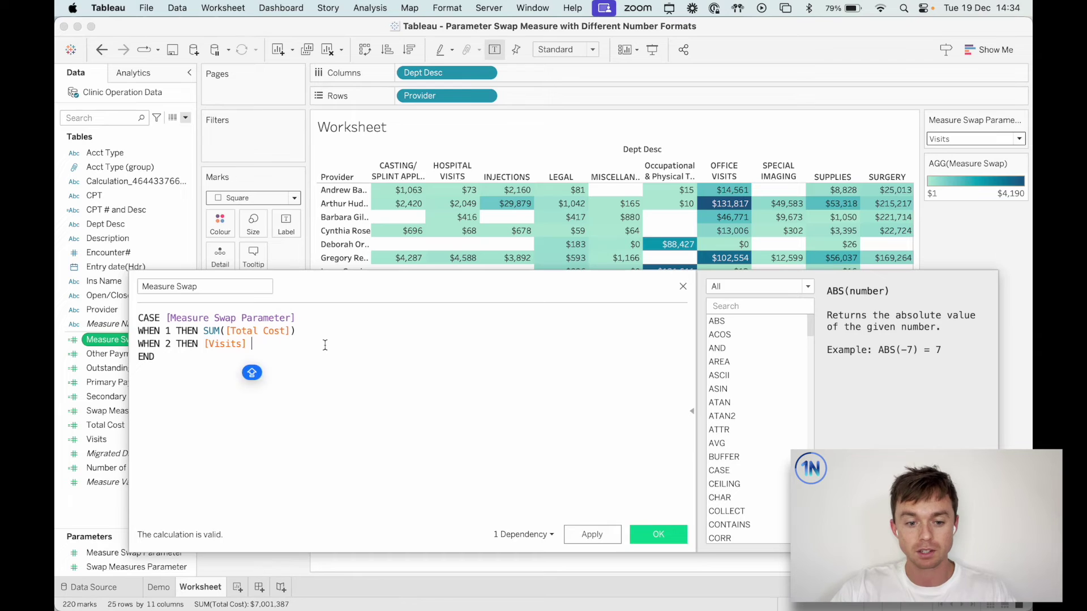
type("*")
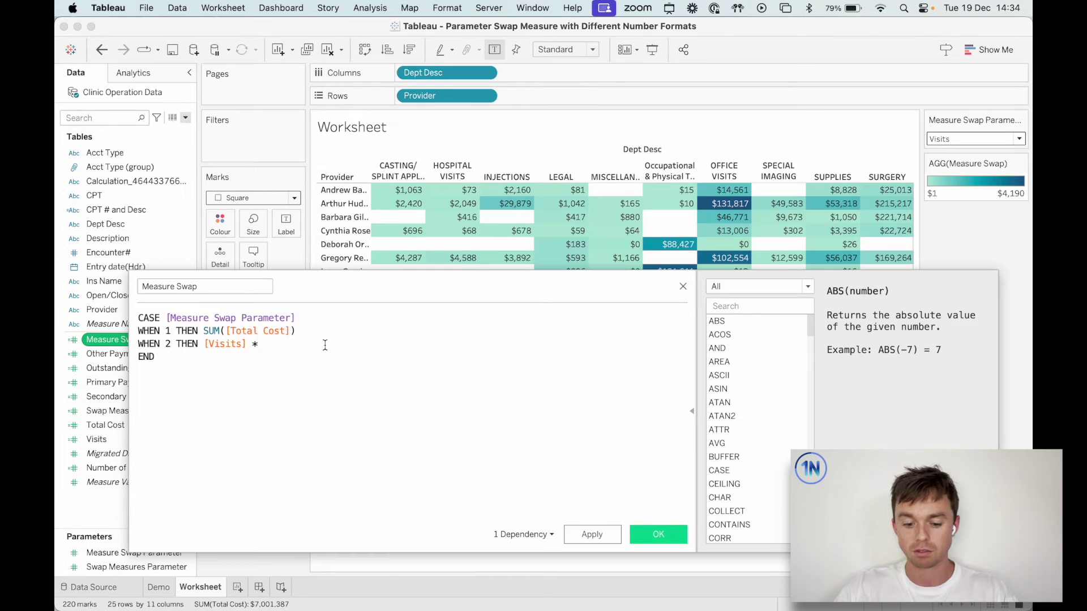
type(" -1")
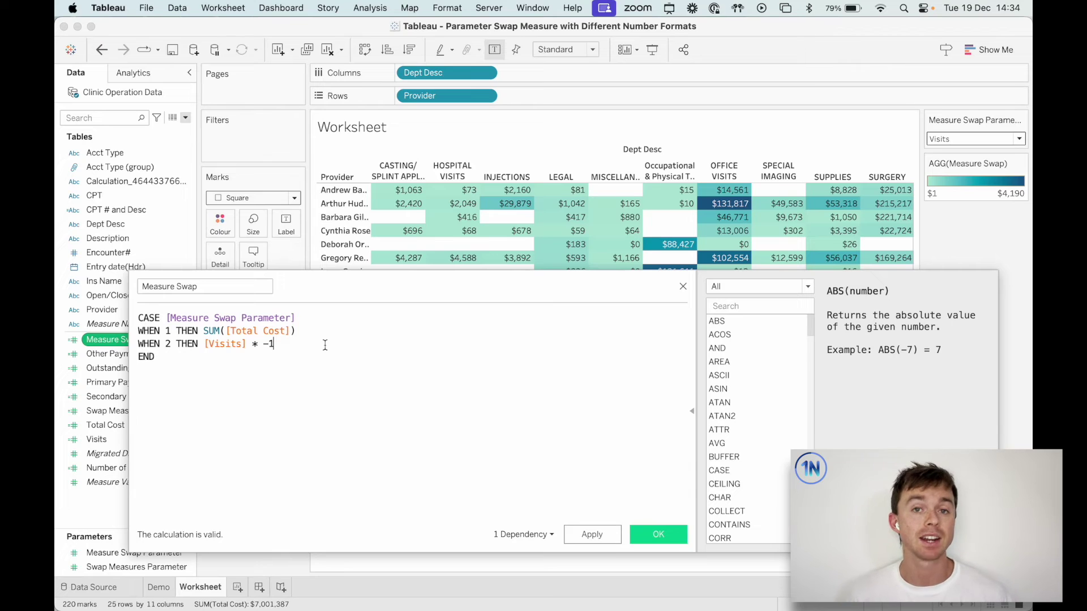
left_click(644, 534)
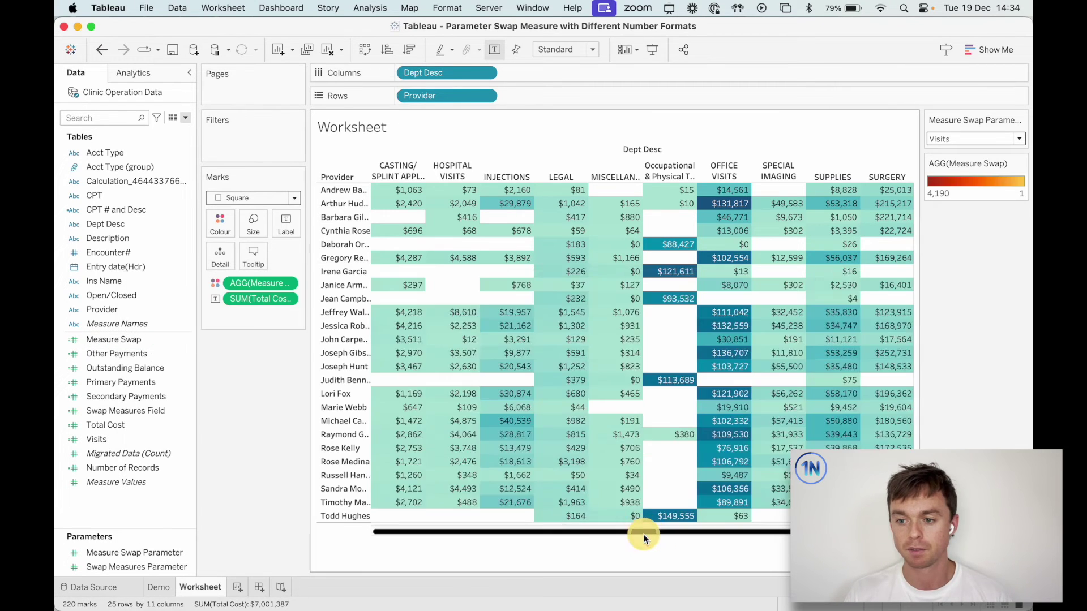
Alternate the Measure Swap Parameter between Total Cost and Visits several times, ending on Total Cost ($0–$252,731)
left_click(968, 141)
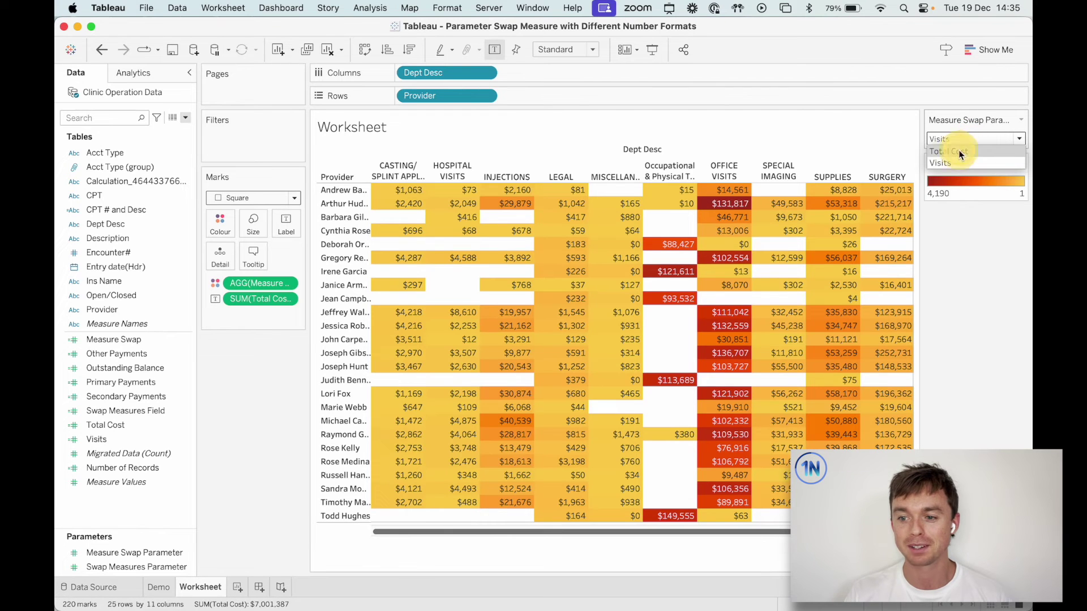
left_click(963, 151)
left_click(981, 139)
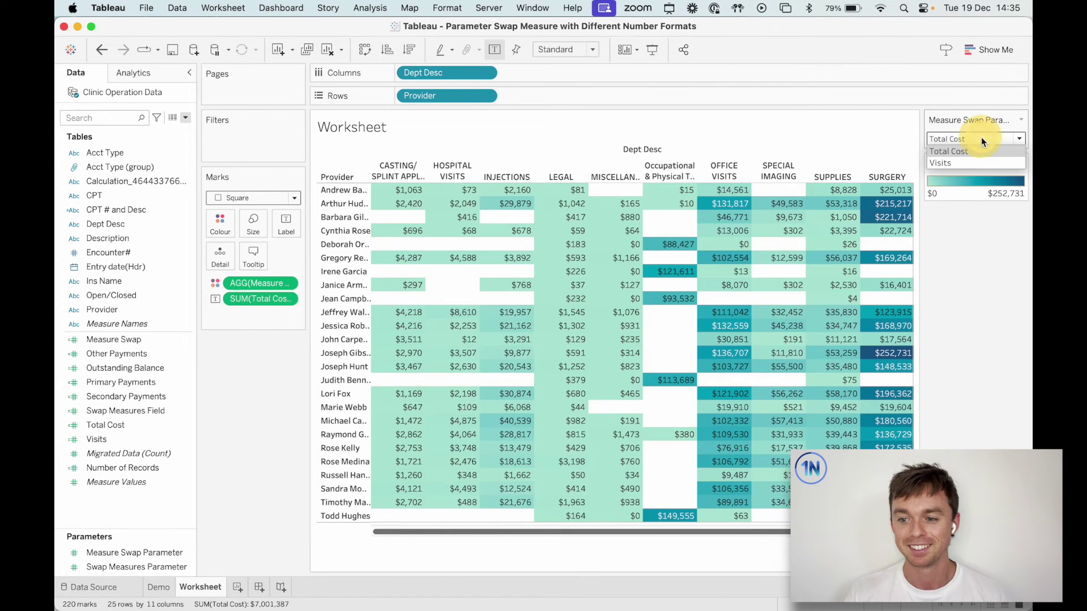
left_click(943, 163)
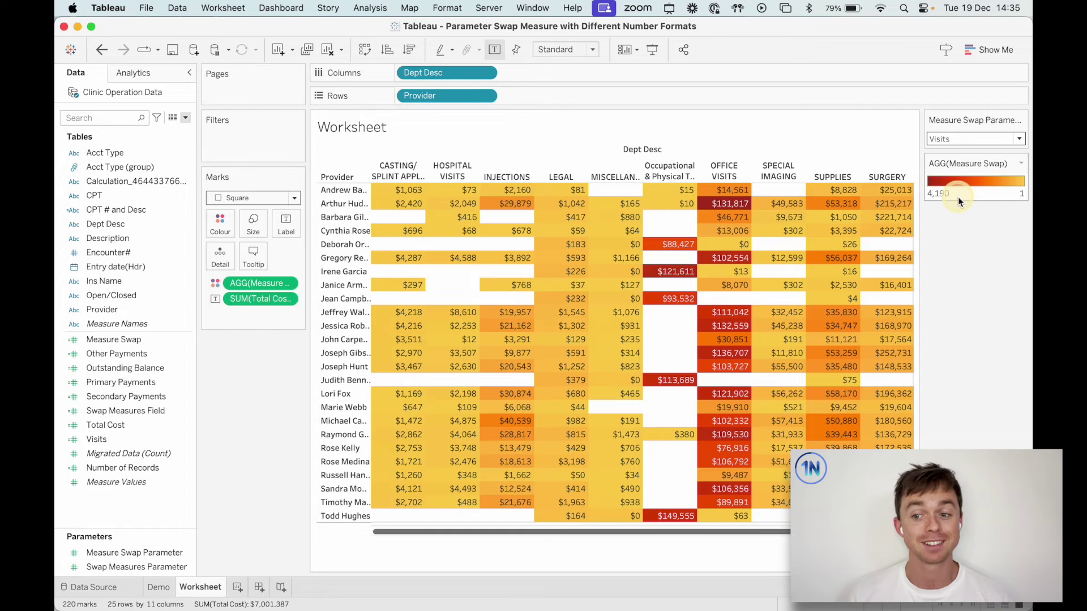
left_click(963, 141)
left_click(954, 152)
left_click(967, 139)
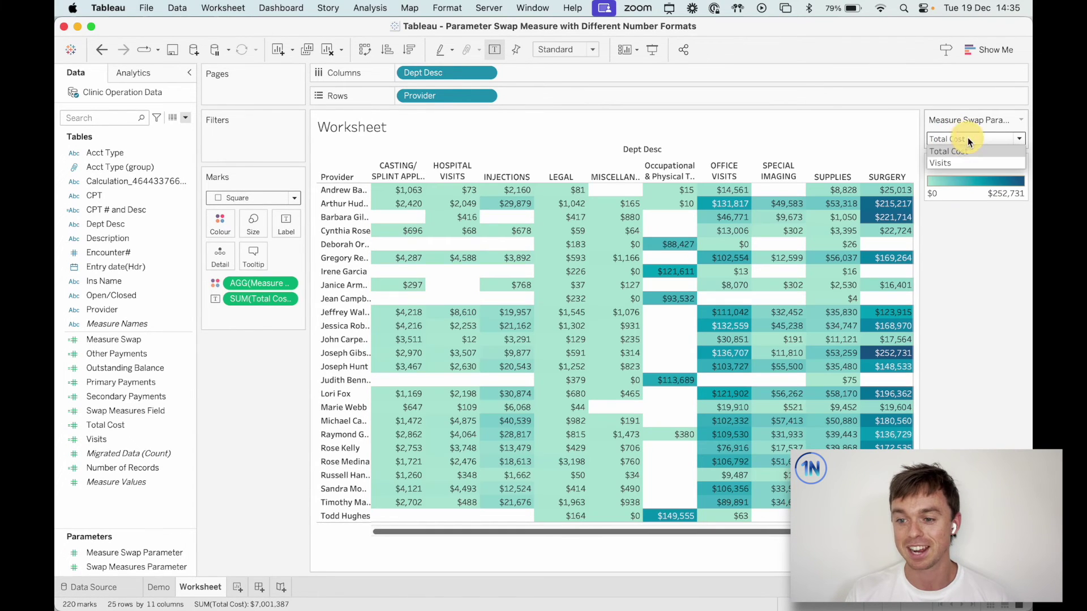
left_click(957, 162)
left_click(954, 139)
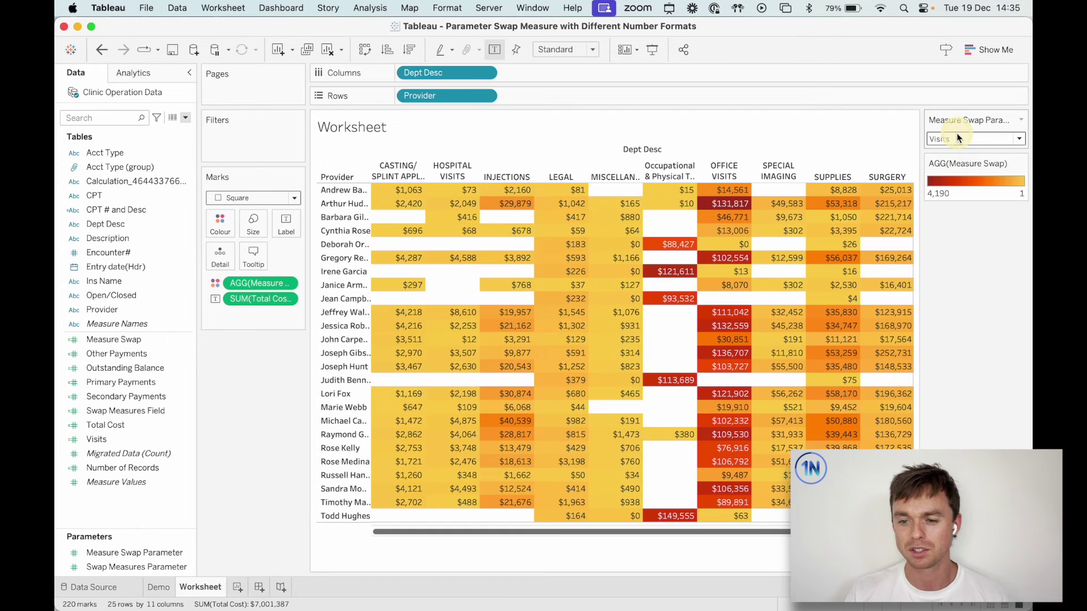
left_click(944, 151)
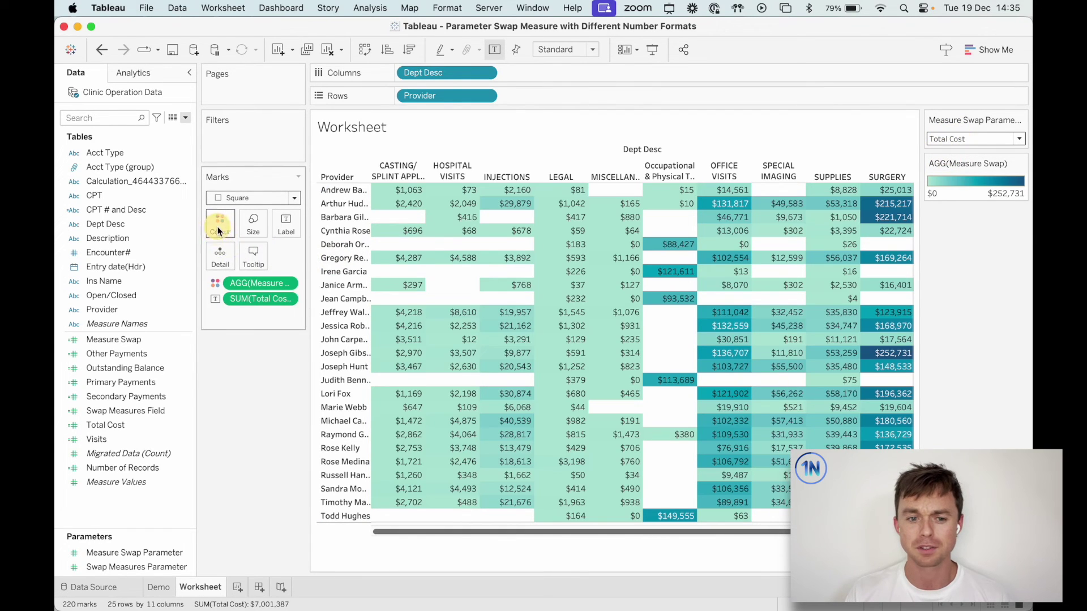
Set the marks' colour opacity to 46%
left_click(220, 224)
left_click(255, 305)
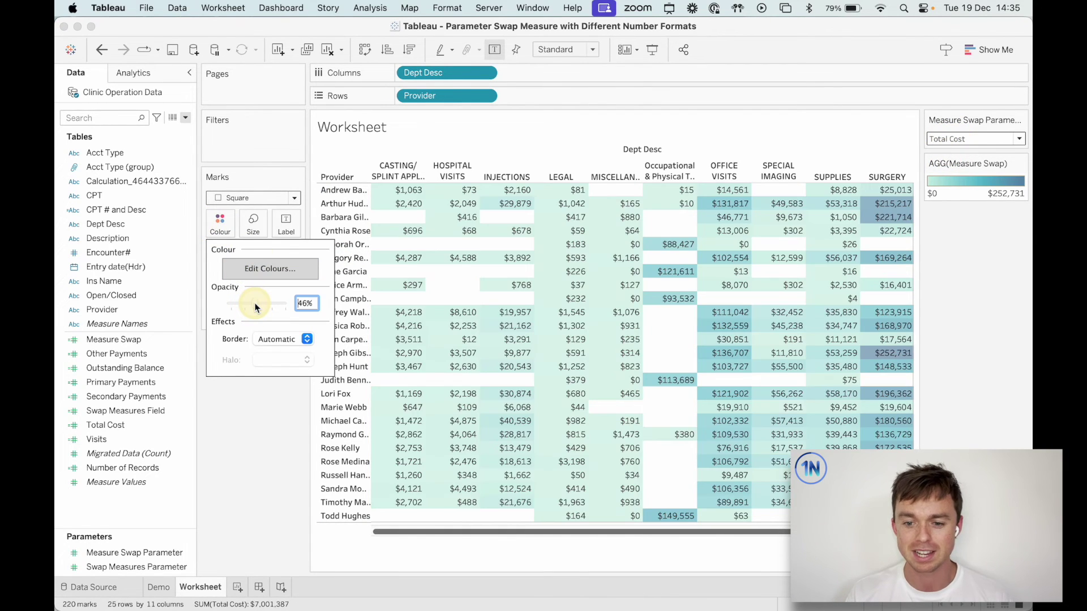
left_click(263, 453)
Compare the paler table on Visits, then return the parameter to Total Cost
left_click(951, 138)
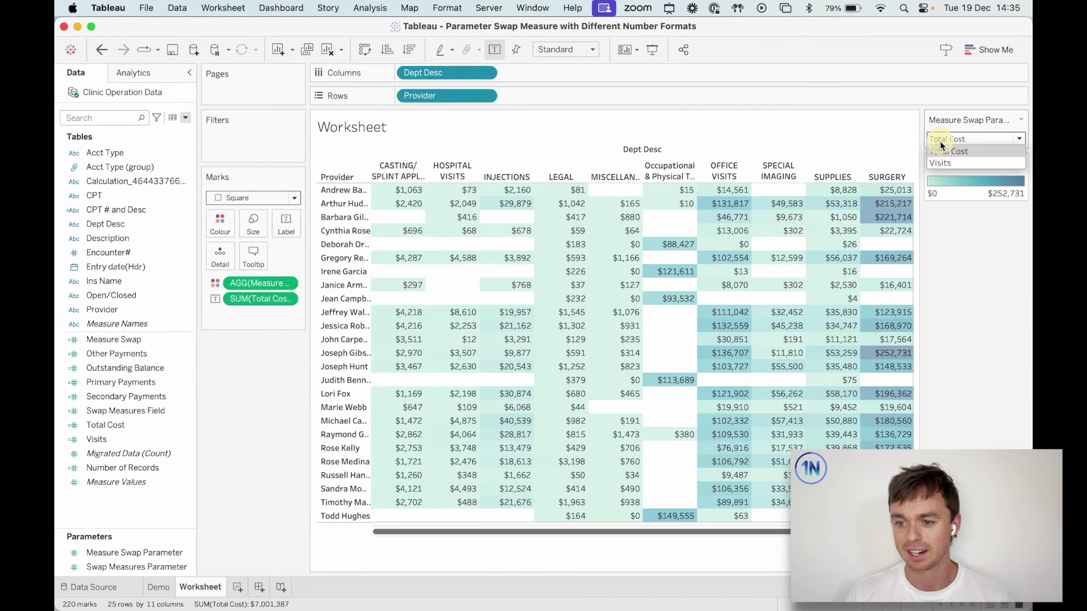
left_click(954, 164)
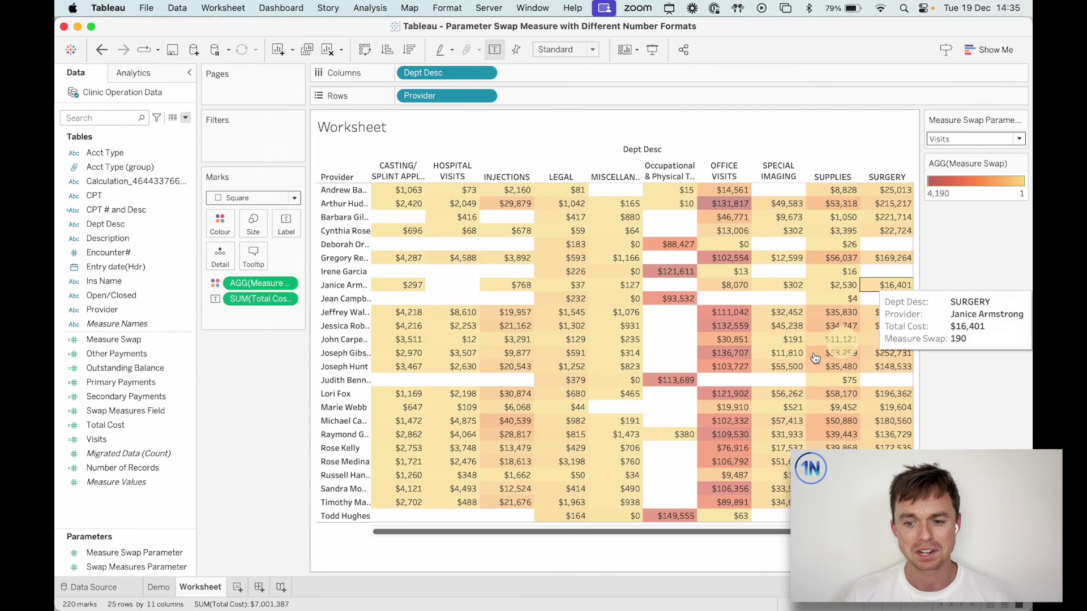
mouse_move(728, 369)
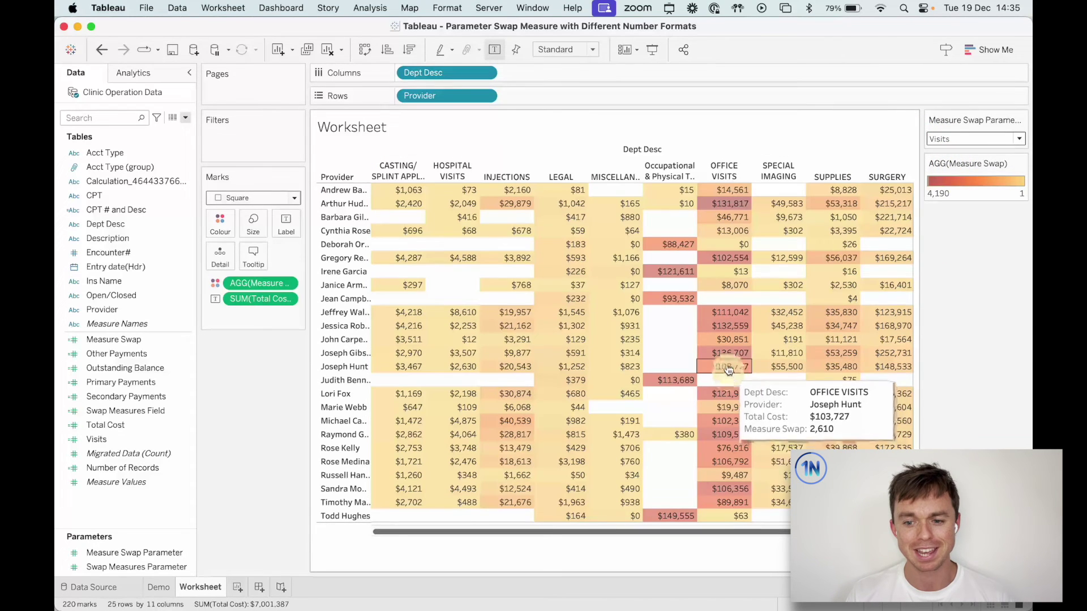
left_click(956, 139)
left_click(953, 150)
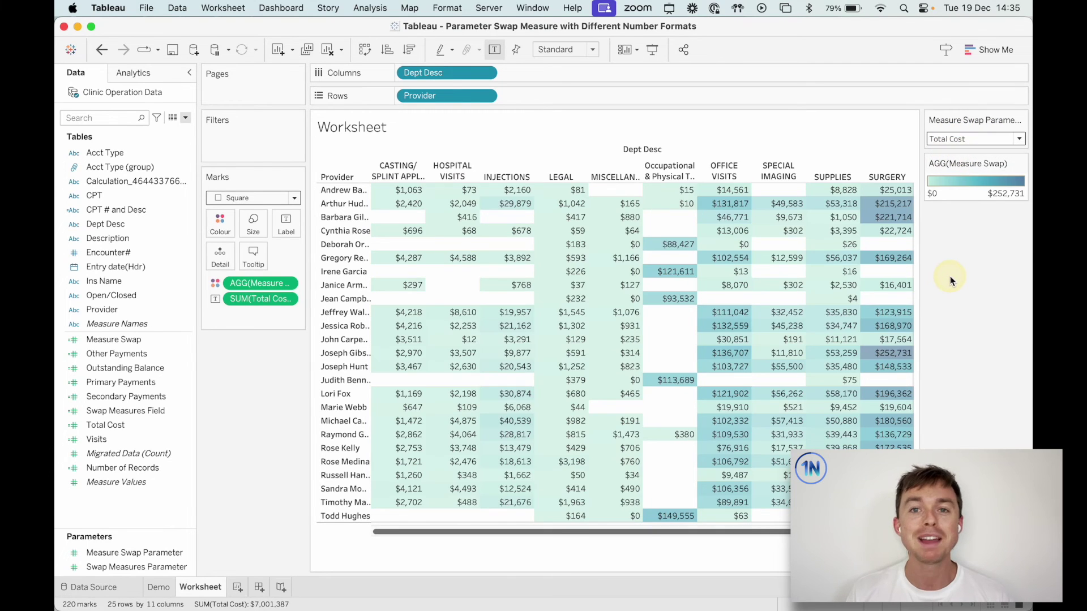